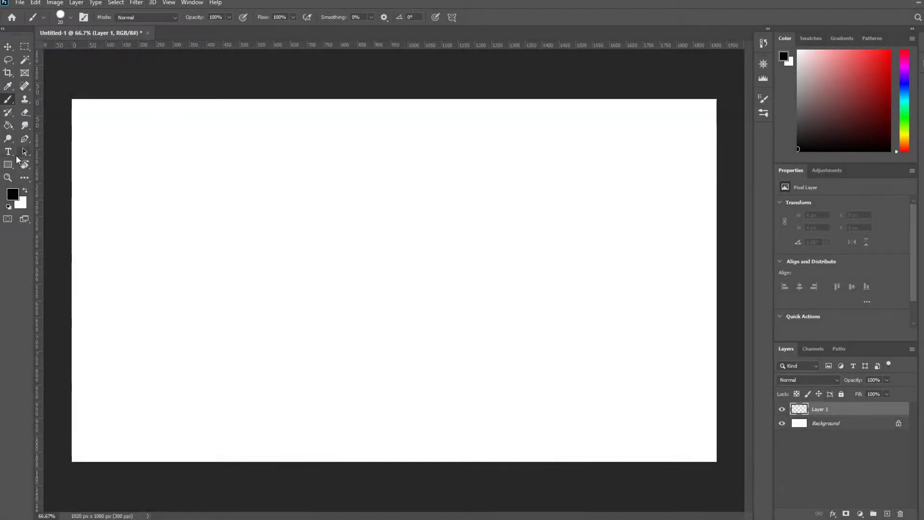
# Draw a black ellipse about 269 by 202 px as the spider's body and brush short hairs around its edge on a new layer
pyautogui.moveTo(320, 279); pyautogui.dragTo(402, 343)
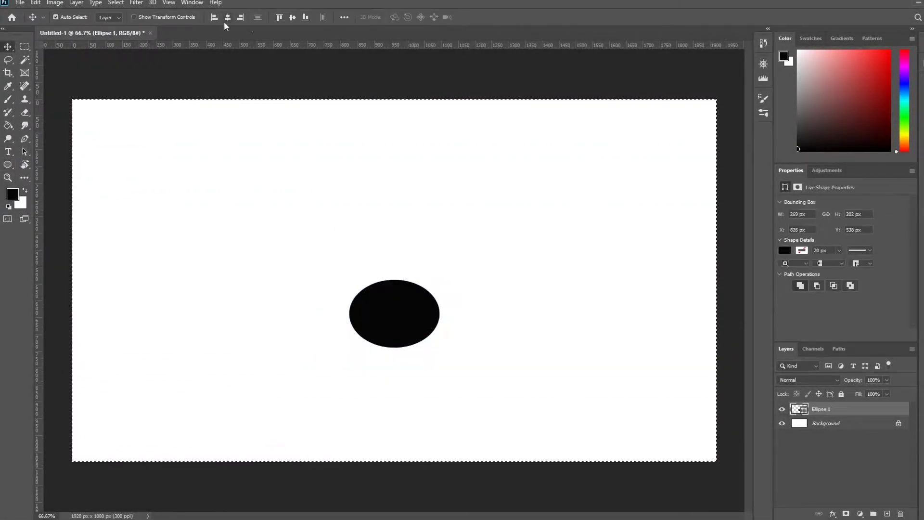
pyautogui.hotkey('ctrl', 'shift', 'alt', 'n')
pyautogui.press('b')
pyautogui.hotkey('ctrl', '+')
pyautogui.hotkey('ctrl', '+')
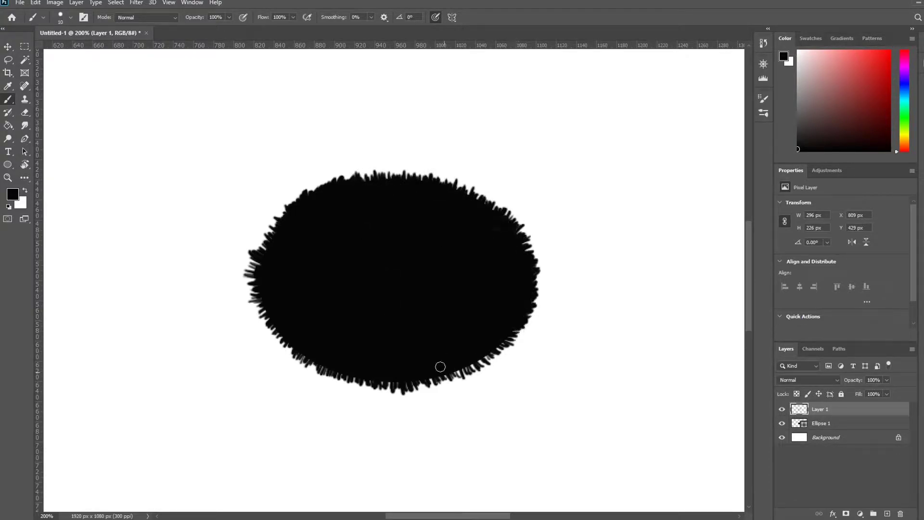
# Paint a bent two-segment leg from the body's left edge down with a 15 px brush on a new layer
pyautogui.hotkey('ctrl', '-')
pyautogui.hotkey('ctrl', 'shift', 'alt', 'n')
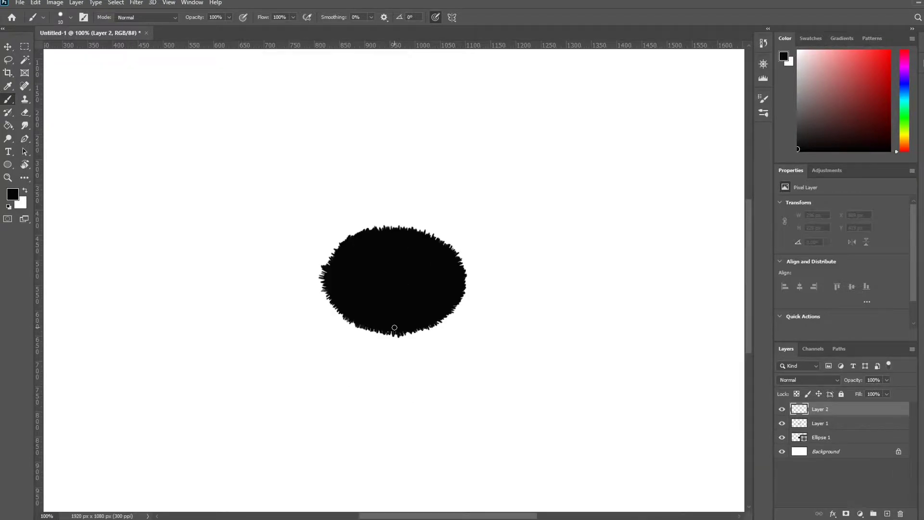
pyautogui.keyDown('alt'); pyautogui.scroll(1, 284, 367); pyautogui.keyUp('alt')
pyautogui.press(']')
pyautogui.click(387, 195)
pyautogui.keyDown('shift'); pyautogui.click(266, 309); pyautogui.keyUp('shift')
pyautogui.keyDown('shift'); pyautogui.click(200, 483); pyautogui.keyUp('shift')
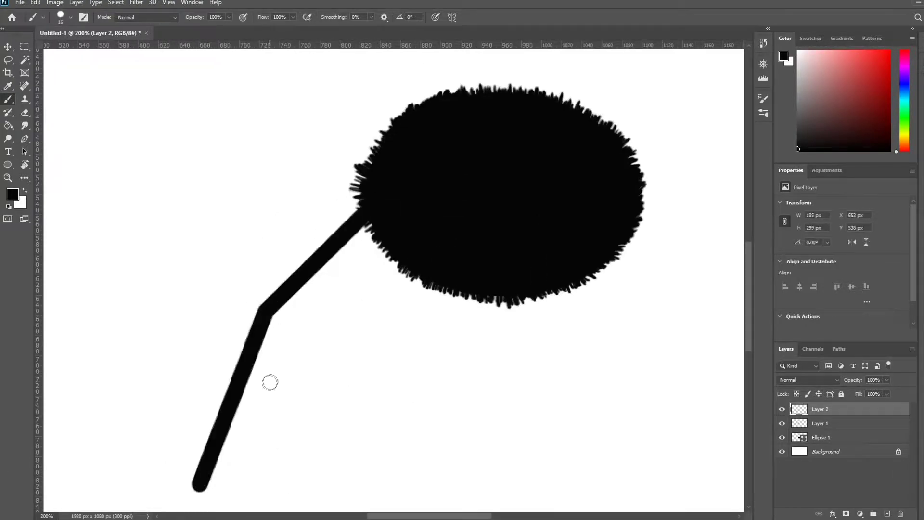
# Thicken both leg segments with the brush and taper the leg to a pointed tip with the Eraser at 100% opacity
pyautogui.moveTo(311, 300); pyautogui.dragTo(358, 218)
pyautogui.moveTo(294, 218); pyautogui.dragTo(242, 406)
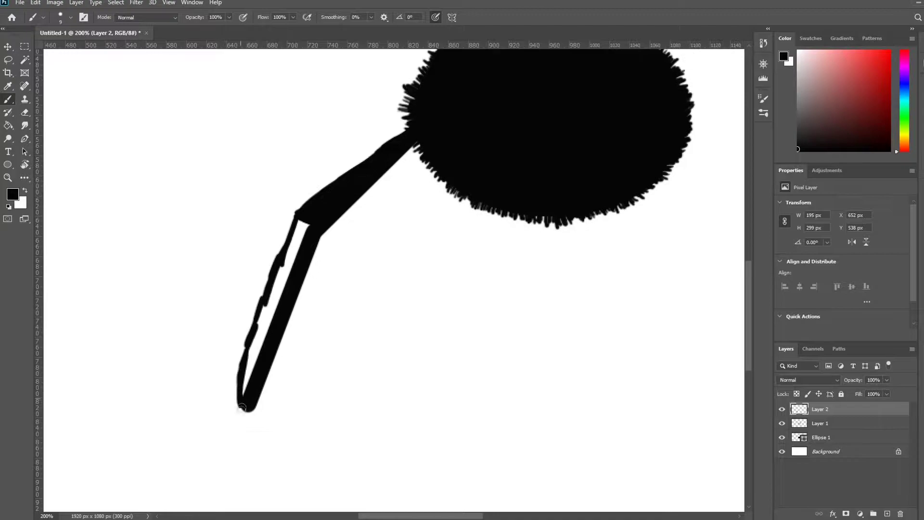
pyautogui.moveTo(381, 141); pyautogui.dragTo(332, 182)
pyautogui.press('e')
pyautogui.click(71, 17)
pyautogui.click(188, 18)
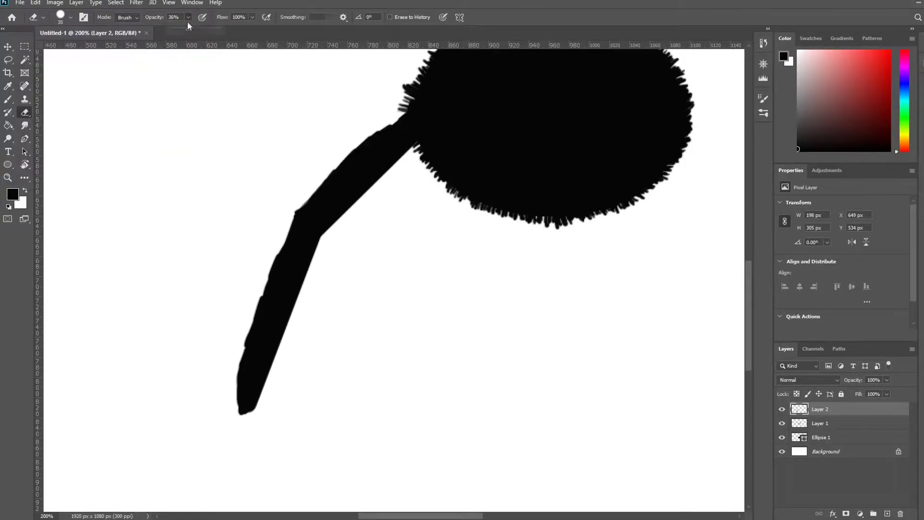
pyautogui.scroll(2, 306, 395)
# Brush short hairs along both sides of the leg on a new layer and merge them into the leg layer
pyautogui.click(782, 423)
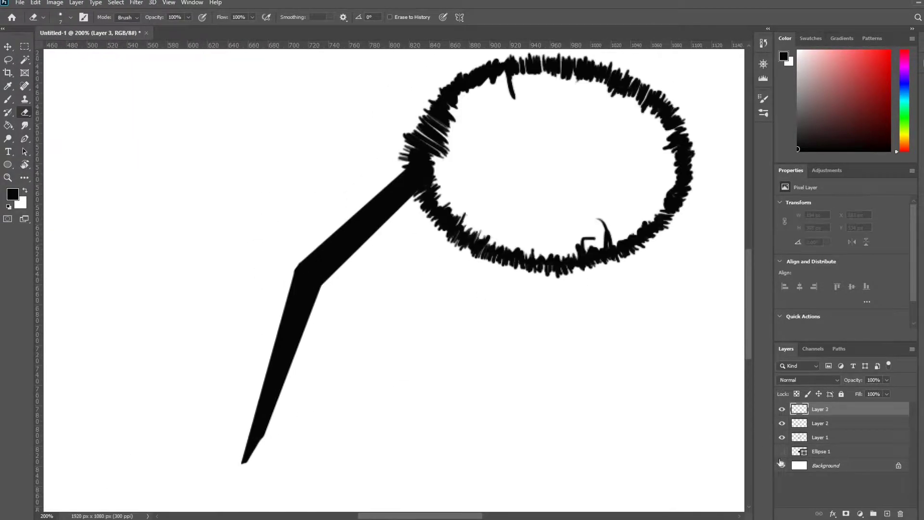
pyautogui.click(782, 437)
pyautogui.hotkey('ctrl', 'shift', 'alt', 'n')
pyautogui.press('b')
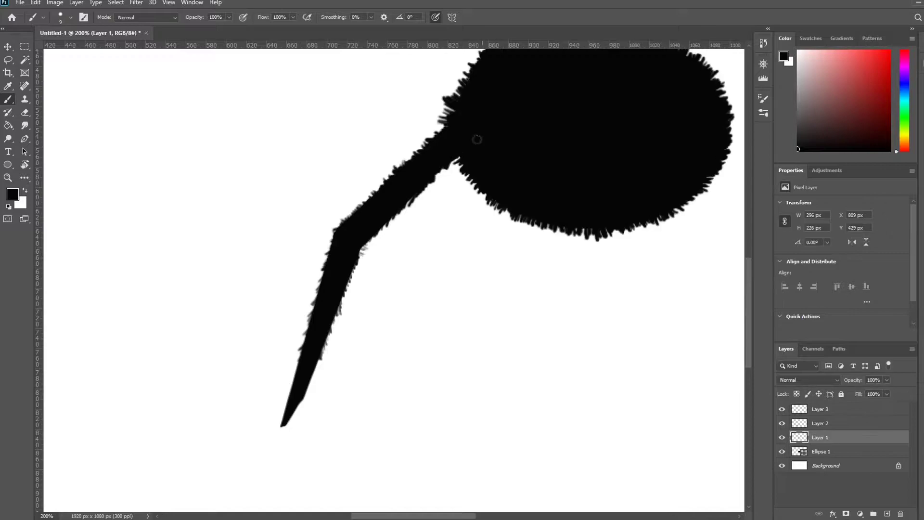
pyautogui.click(819, 409)
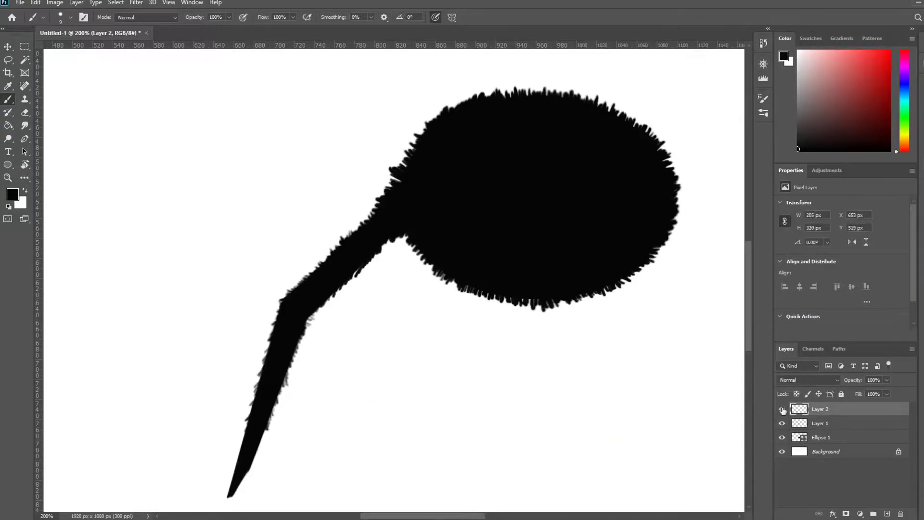
pyautogui.rightClick(782, 410)
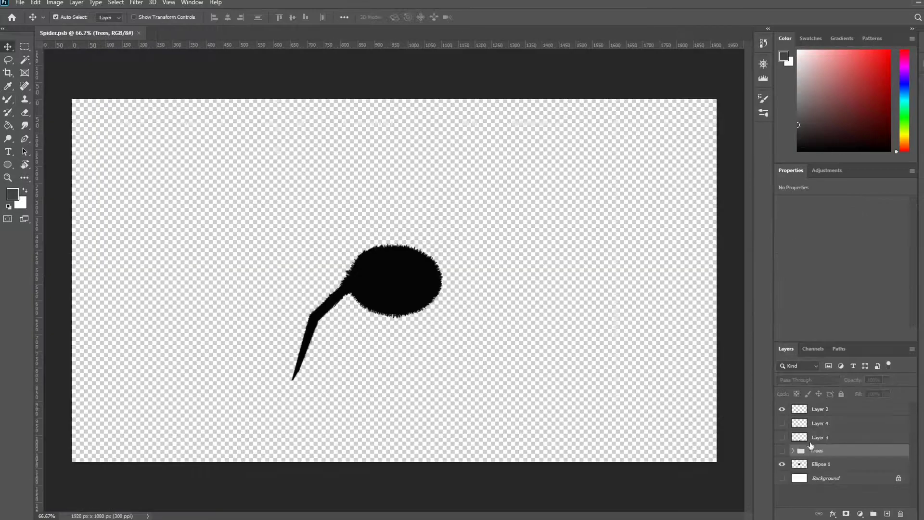
# Duplicate and mirror the leg into two pairs and enlarge the outer pair to about 1014 px wide
pyautogui.click(40, 4)
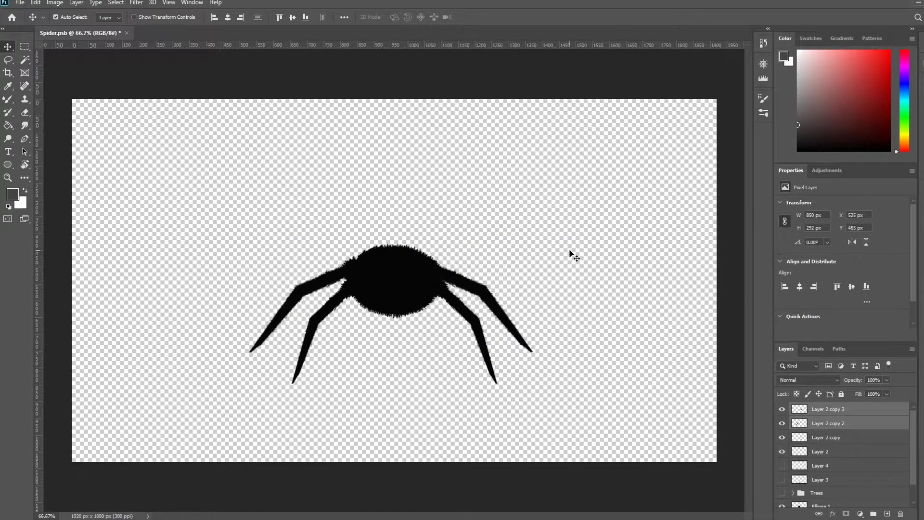
pyautogui.click(828, 423)
pyautogui.keyDown('ctrl'); pyautogui.click(828, 409); pyautogui.keyUp('ctrl')
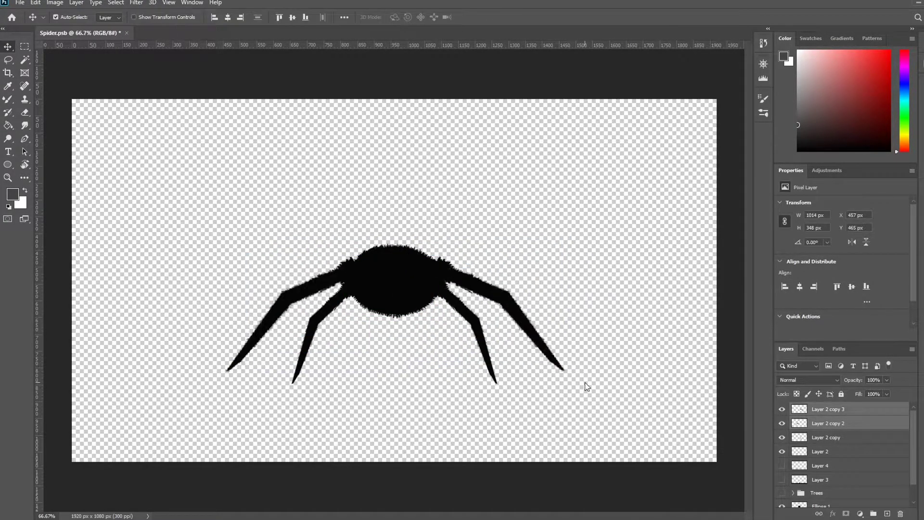
pyautogui.press('Return')
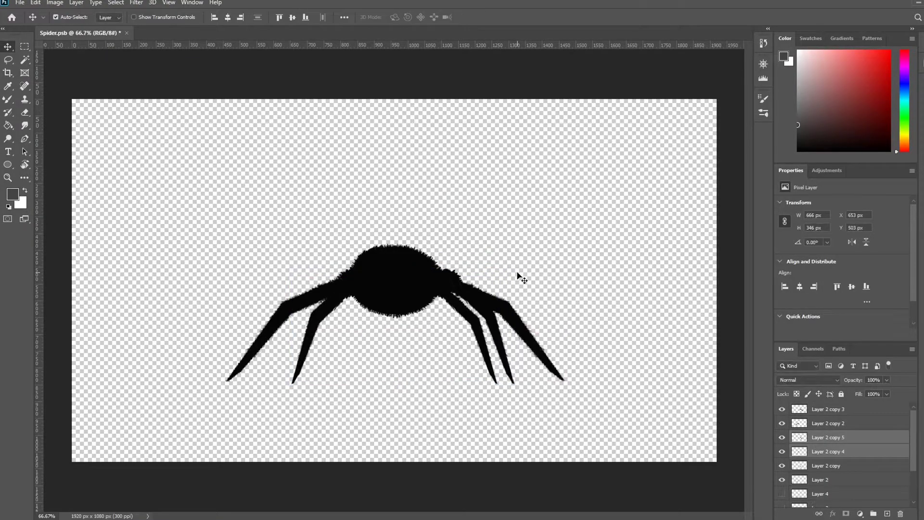
# Undo the last three changes to the third leg pair
pyautogui.hotkey('ctrl', 'z')
pyautogui.hotkey('ctrl', 'z')
pyautogui.hotkey('ctrl', 'z')
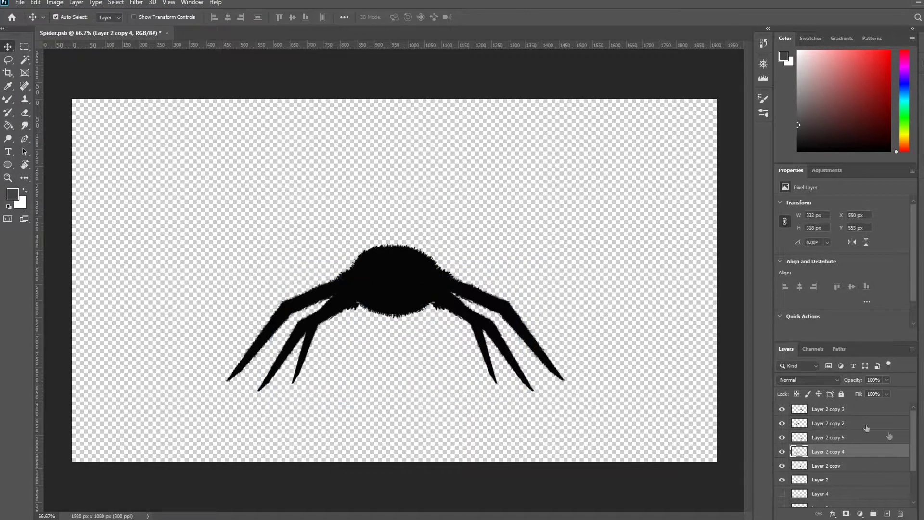
# Duplicate the outer leg pair as a fourth pair and rotate its left leg up and outward
pyautogui.hotkey('ctrl', 'alt', 't')
pyautogui.moveTo(564, 250); pyautogui.dragTo(607, 247)
pyautogui.press('Return')
pyautogui.click(828, 423)
pyautogui.hotkey('ctrl', 't')
pyautogui.moveTo(350, 56); pyautogui.dragTo(374, 63)
pyautogui.moveTo(385, 226); pyautogui.dragTo(403, 212)
pyautogui.press('Return')
# Rotate the fourth pair's right leg up and outward to mirror the left one
pyautogui.hotkey('alt', ']')
pyautogui.hotkey('ctrl', 't')
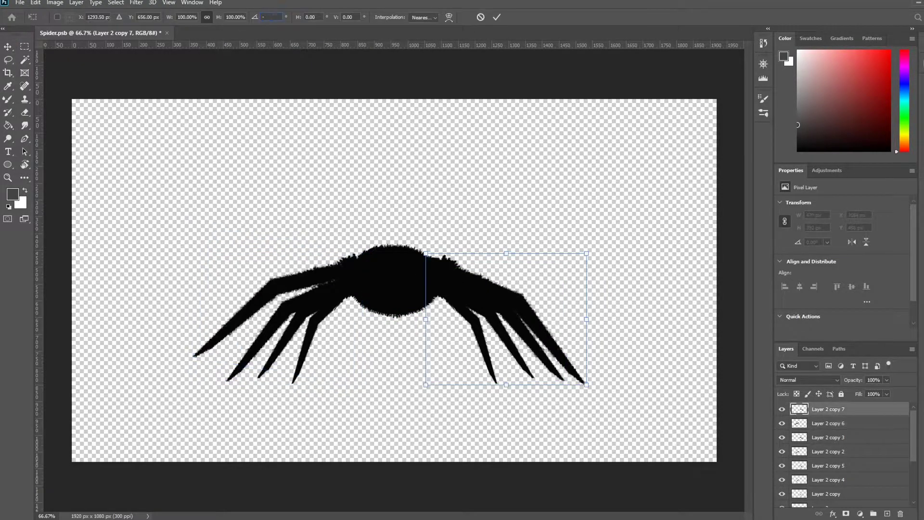
pyautogui.moveTo(462, 226); pyautogui.dragTo(483, 200)
pyautogui.press('Return')
# Enlarge the spider's body ellipse to about 374 by 286 px
pyautogui.keyDown('alt'); pyautogui.moveTo(399, 284); pyautogui.dragTo(480, 237); pyautogui.keyUp('alt')
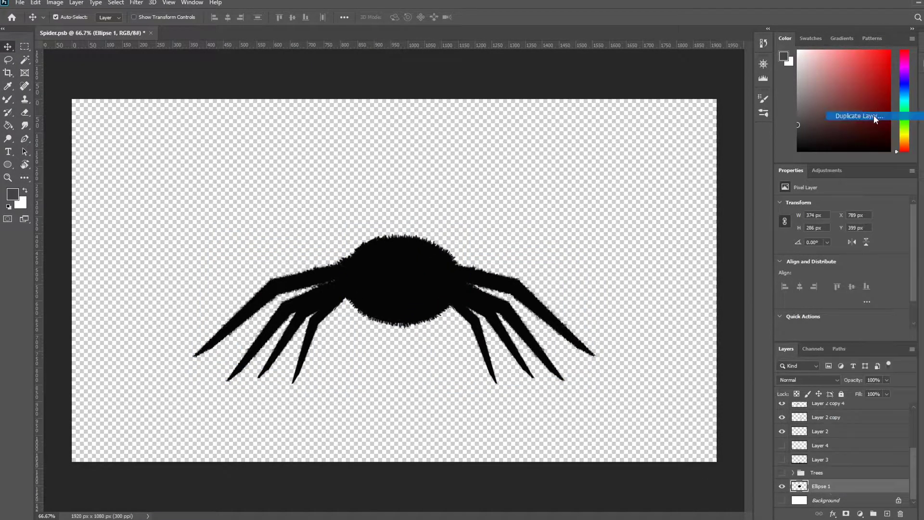
pyautogui.hotkey('ctrl', 't')
pyautogui.press('Return')
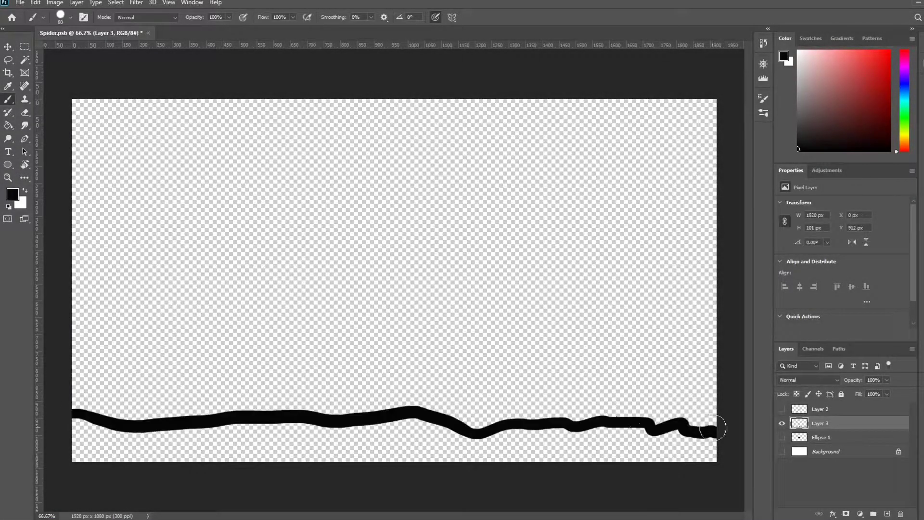
# Fill the ground below the wavy line in black and brush grass tufts along its upper edge on a new layer
pyautogui.moveTo(712, 428); pyautogui.dragTo(258, 428)
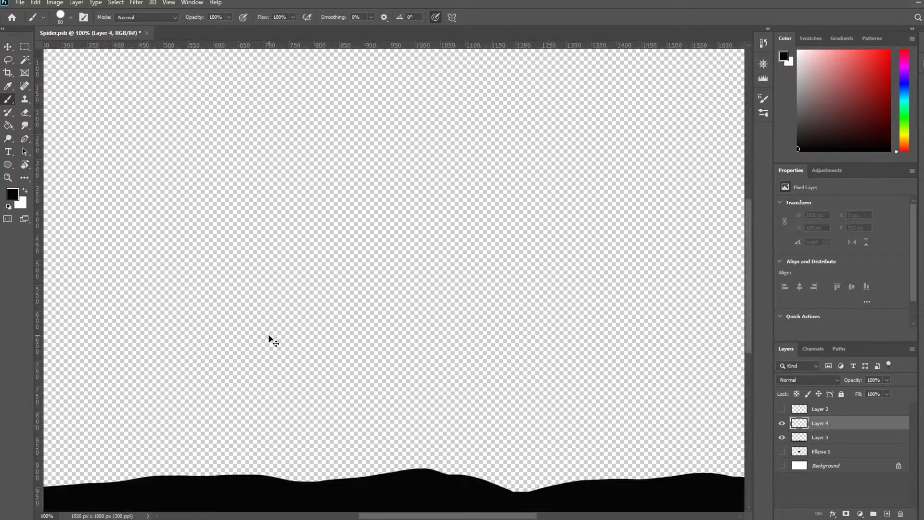
pyautogui.moveTo(296, 332)
pyautogui.mouseDown()
pyautogui.moveTo(371, 325)
pyautogui.moveTo(366, 314)
pyautogui.moveTo(352, 340)
pyautogui.moveTo(342, 330)
pyautogui.moveTo(344, 288)
pyautogui.mouseUp()
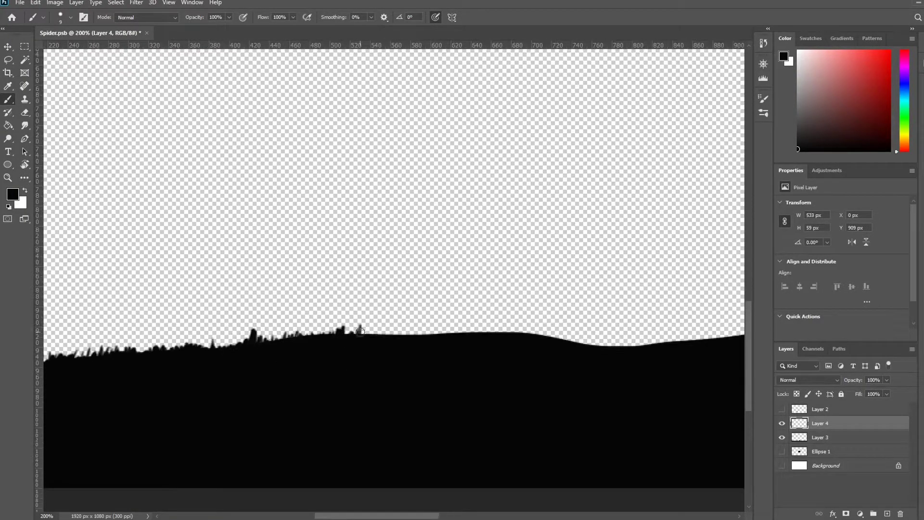
pyautogui.hscroll(10, 344, 287)
pyautogui.moveTo(481, 279); pyautogui.dragTo(506, 284)
pyautogui.hscroll(15, 506, 285)
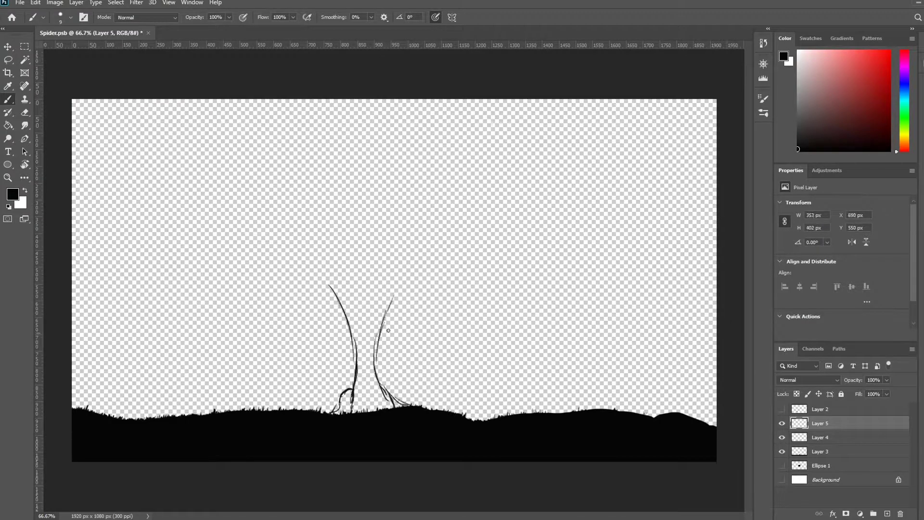
# Sketch a twisted bare tree on the ground and fill its trunk and left branches in black
pyautogui.moveTo(288, 356); pyautogui.dragTo(403, 388)
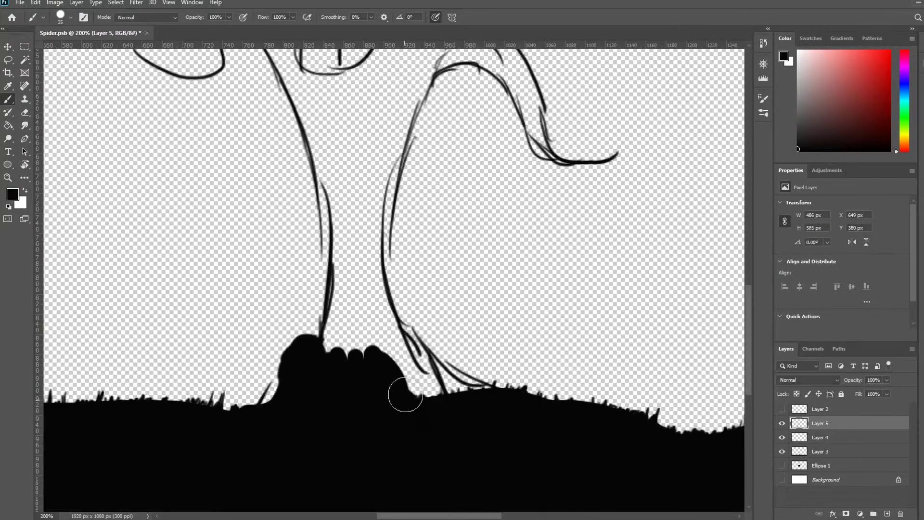
pyautogui.moveTo(356, 308); pyautogui.dragTo(399, 428)
pyautogui.moveTo(144, 214)
pyautogui.mouseDown()
pyautogui.moveTo(329, 354)
pyautogui.moveTo(279, 200)
pyautogui.mouseUp()
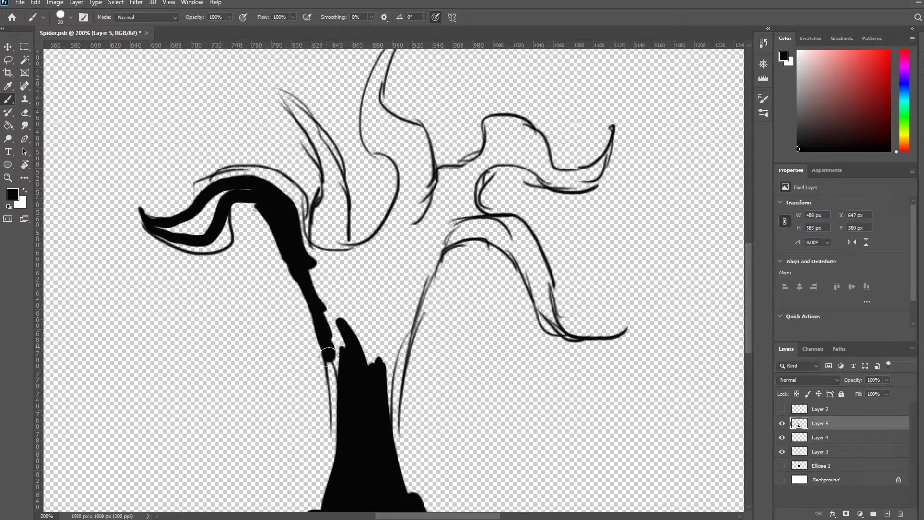
pyautogui.moveTo(313, 230); pyautogui.dragTo(289, 93)
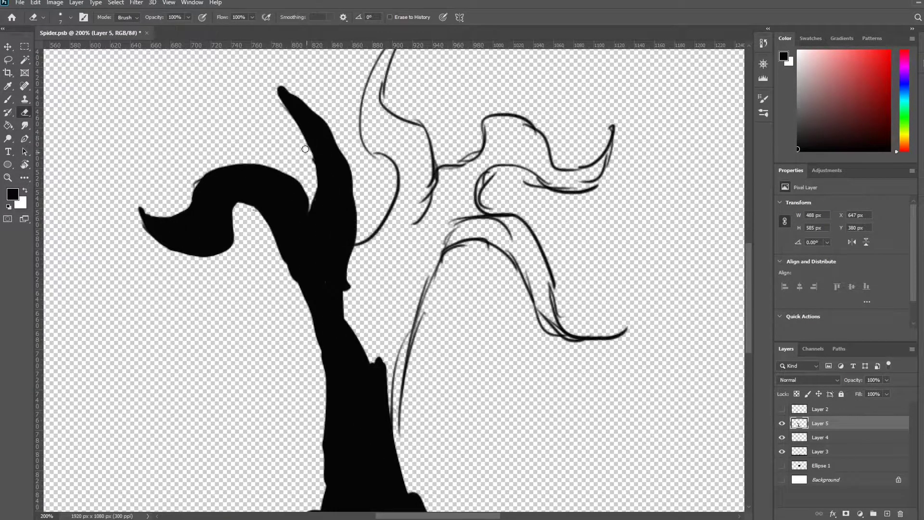
# Fill the tree's middle and right branches in black, following the sketched outlines
pyautogui.hscroll(3, 337, 241)
pyautogui.scroll(3, 337, 240)
pyautogui.moveTo(308, 197)
pyautogui.mouseDown()
pyautogui.moveTo(336, 228)
pyautogui.moveTo(313, 298)
pyautogui.mouseUp()
pyautogui.moveTo(356, 241)
pyautogui.mouseDown()
pyautogui.moveTo(525, 207)
pyautogui.moveTo(510, 250)
pyautogui.mouseUp()
pyautogui.scroll(-2, 377, 239)
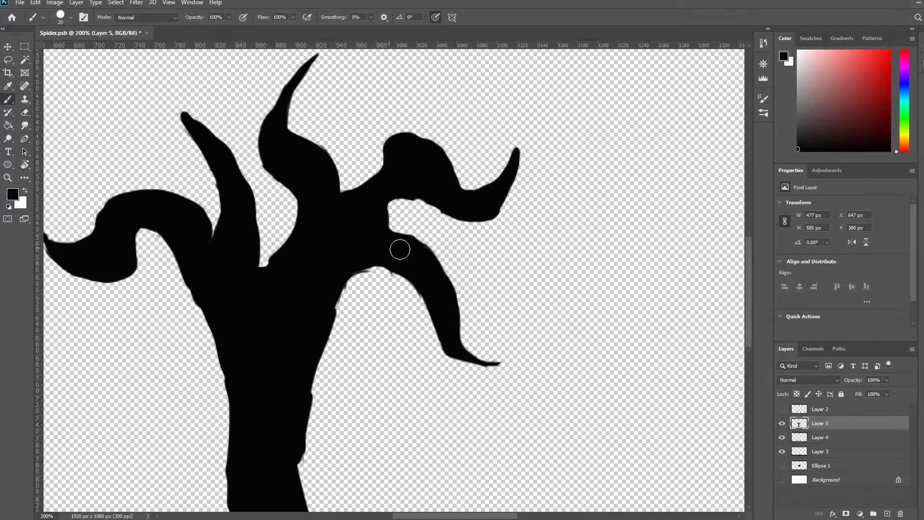
# Replace the leaf strokes with dense foliage over the branches and apply a reversed linear Gradient Overlay at -140° and 79% scale
pyautogui.hotkey('ctrl', '-')
pyautogui.hotkey('ctrl', '-')
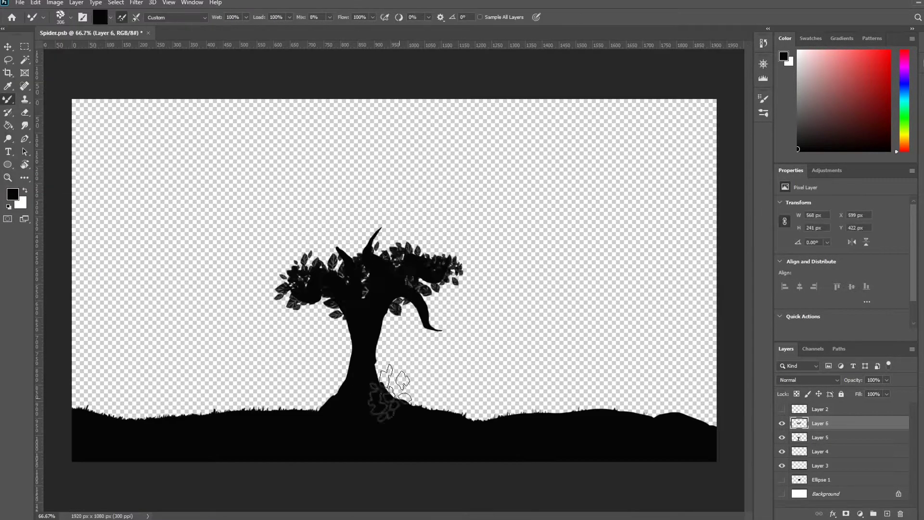
pyautogui.hotkey('ctrl', 'z')
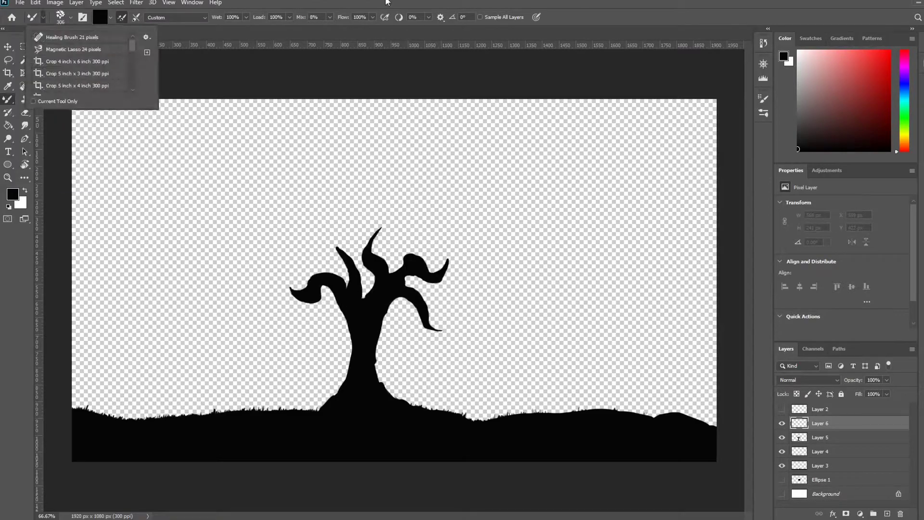
pyautogui.moveTo(318, 303); pyautogui.dragTo(412, 313)
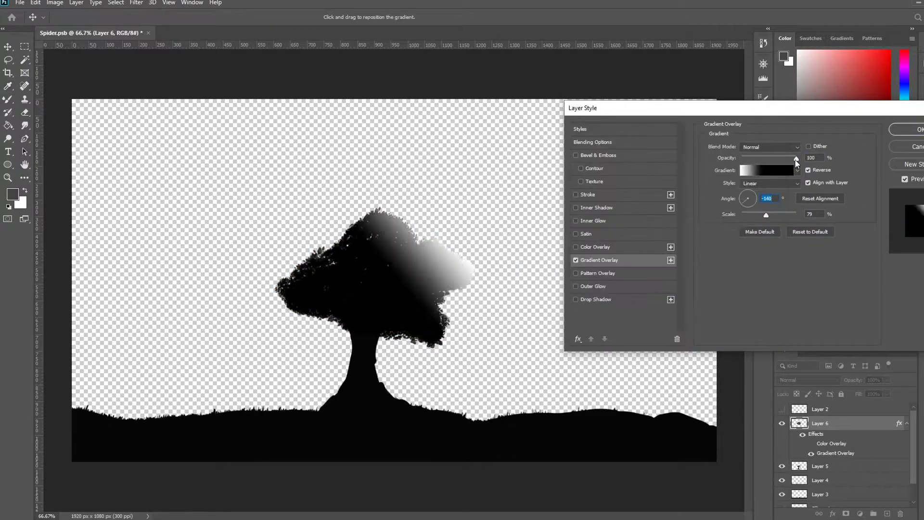
pyautogui.press('Return')
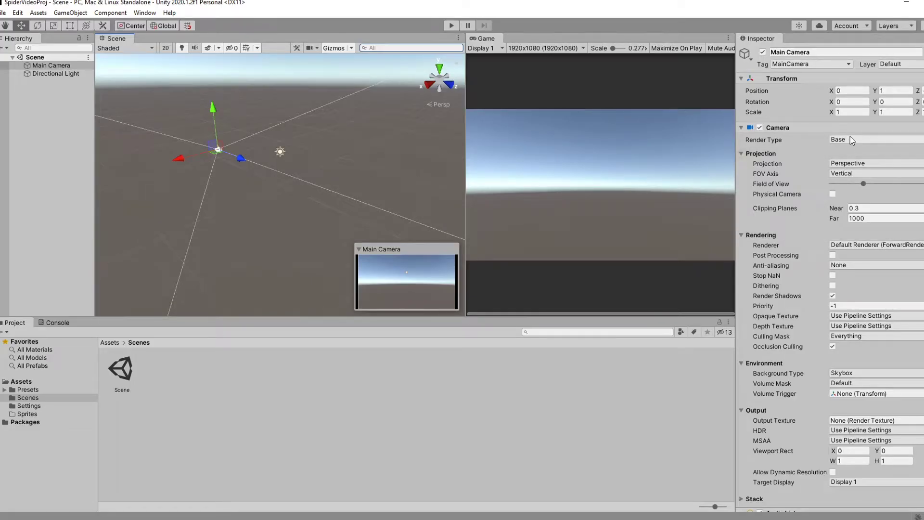
# Switch to Unity, keep the Main Camera's render type as Base and set its projection to Orthographic
pyautogui.click(849, 139)
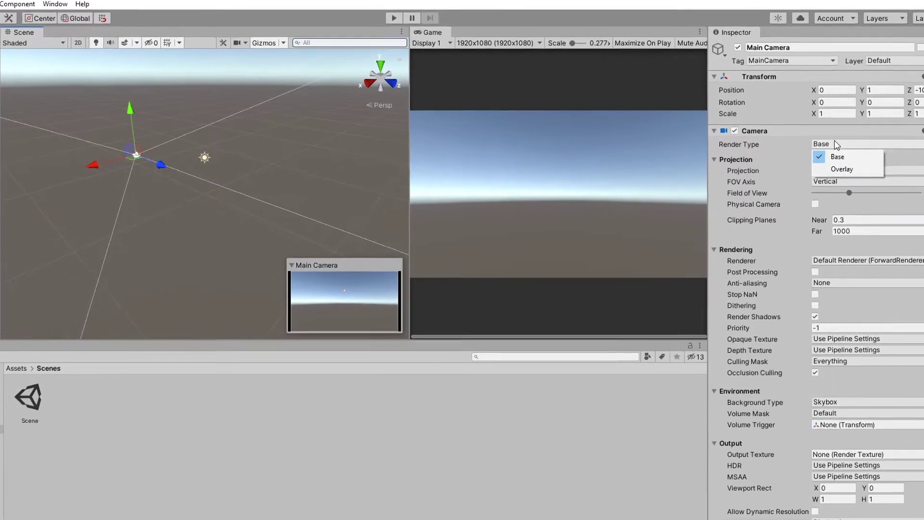
pyautogui.click(842, 148)
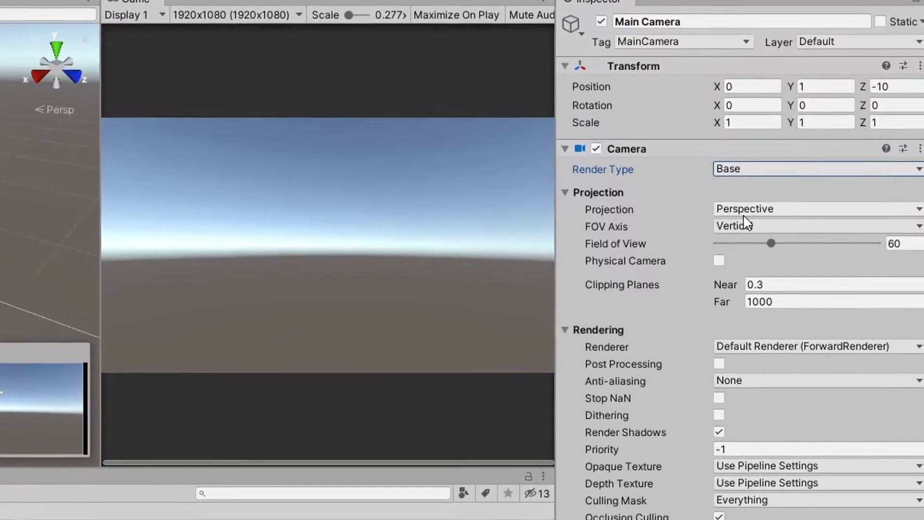
pyautogui.click(743, 211)
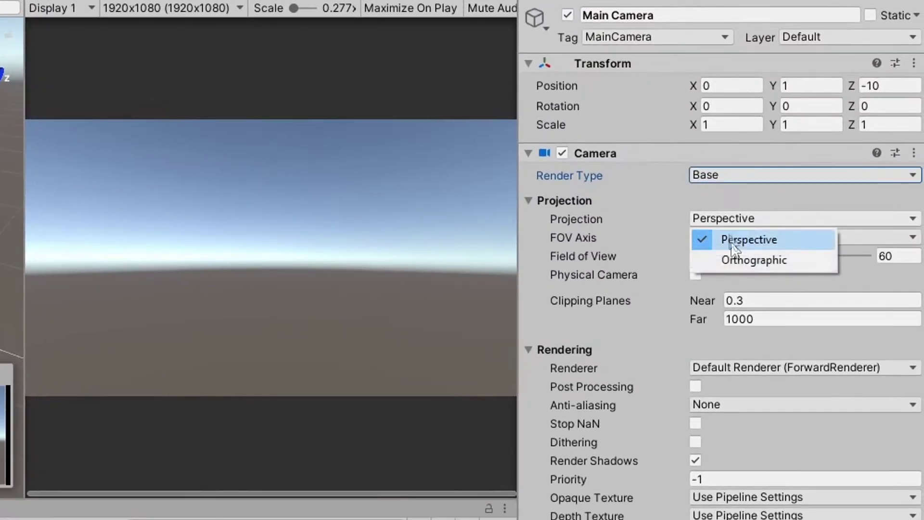
pyautogui.click(743, 252)
# Set the Scene view to 2D with the Rect tool and change the camera's background type to a solid color
pyautogui.press('2')
pyautogui.press('t')
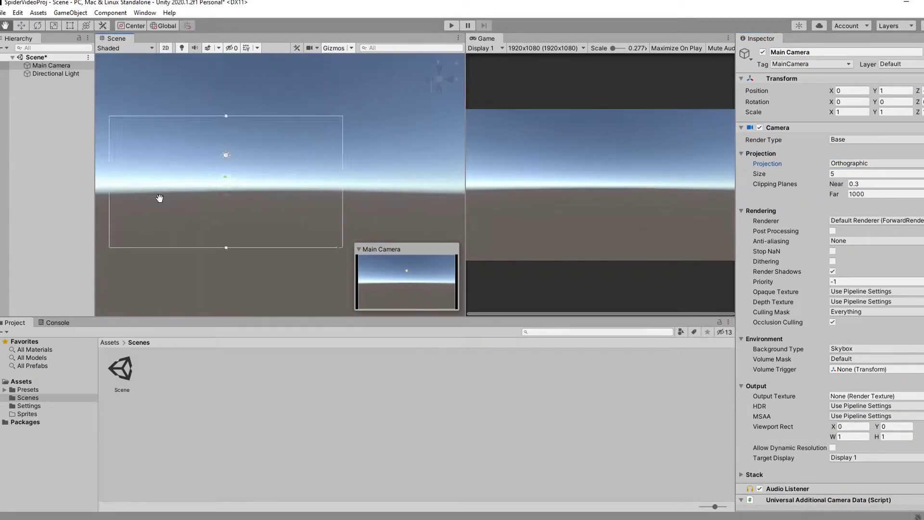
pyautogui.scroll(-2, 835, 483)
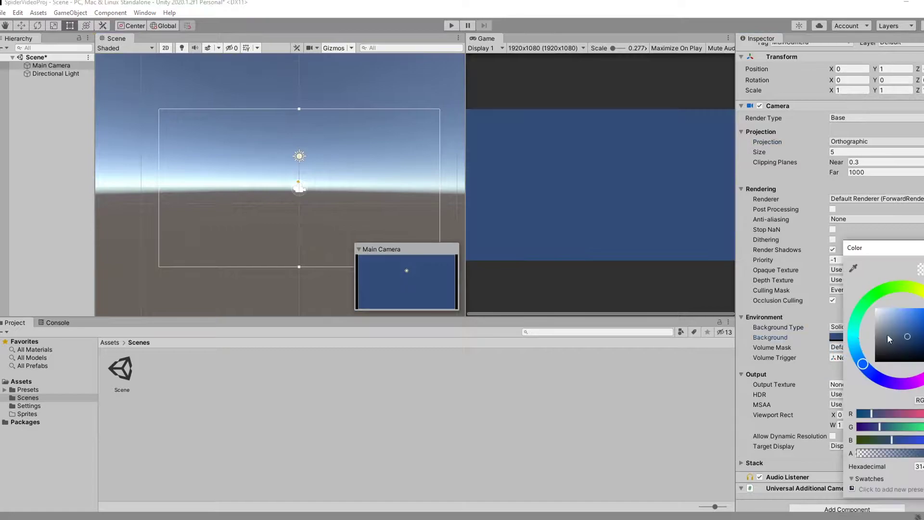
# Open the Package Manager's advanced project settings and enable preview packages, accepting the notice
pyautogui.click(393, 83)
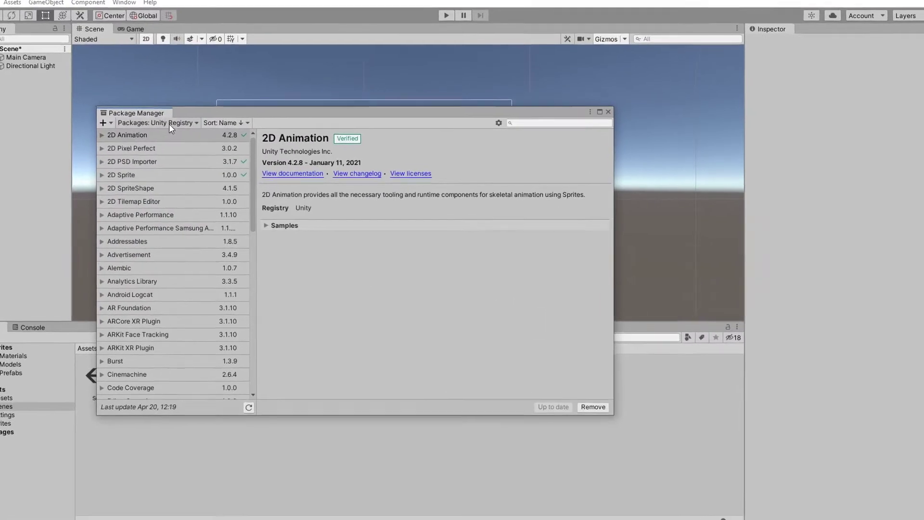
pyautogui.click(498, 123)
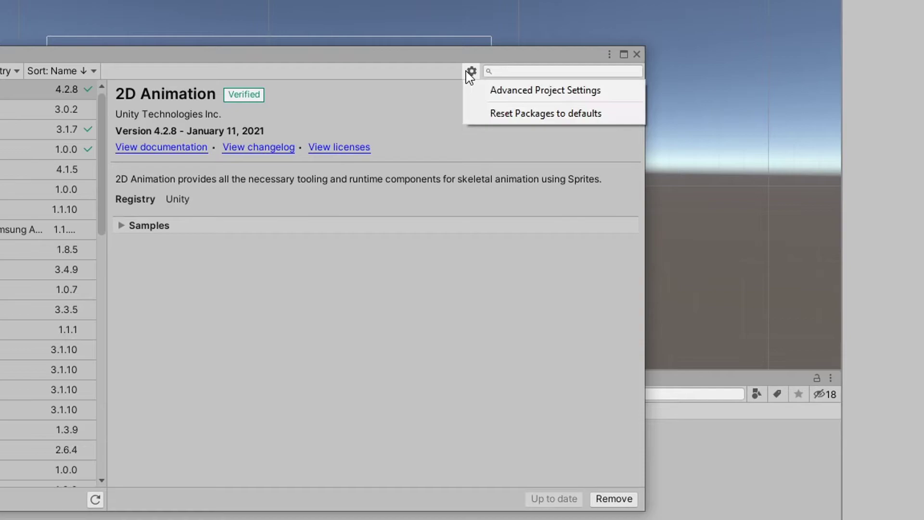
pyautogui.click(498, 90)
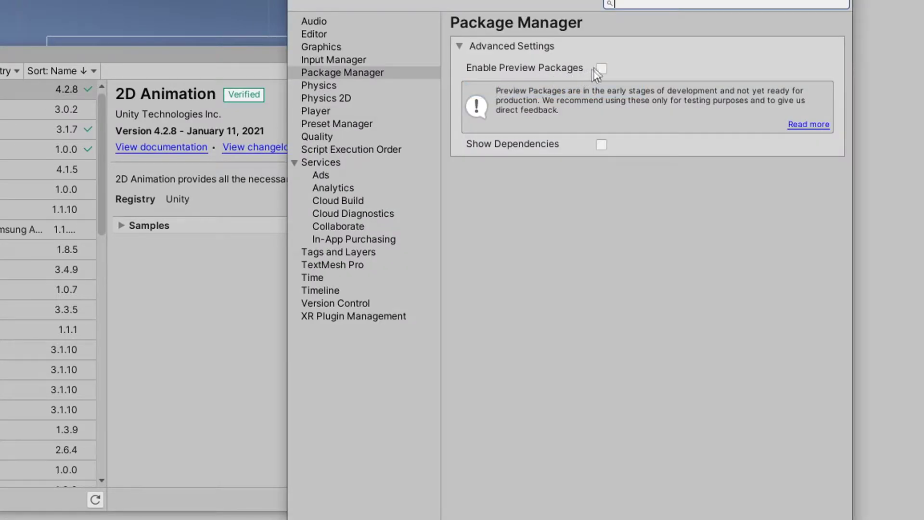
pyautogui.click(600, 71)
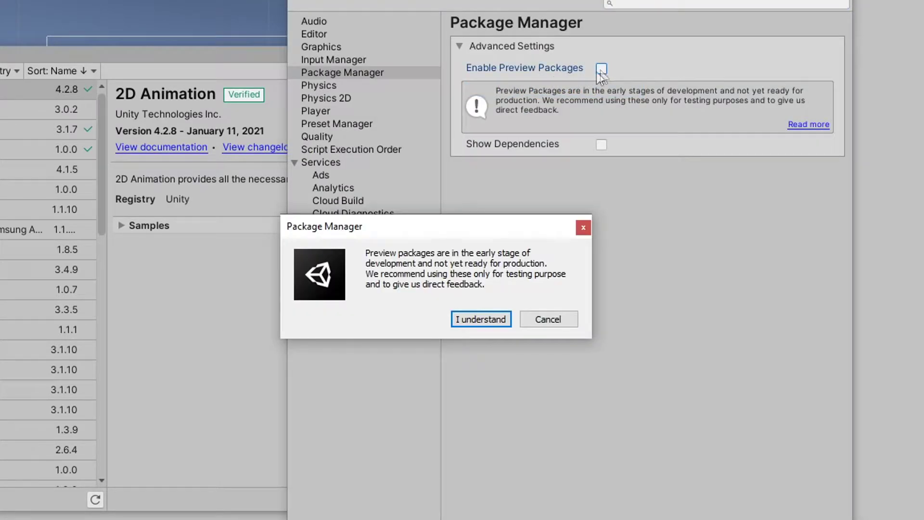
pyautogui.click(483, 320)
pyautogui.click(846, 2)
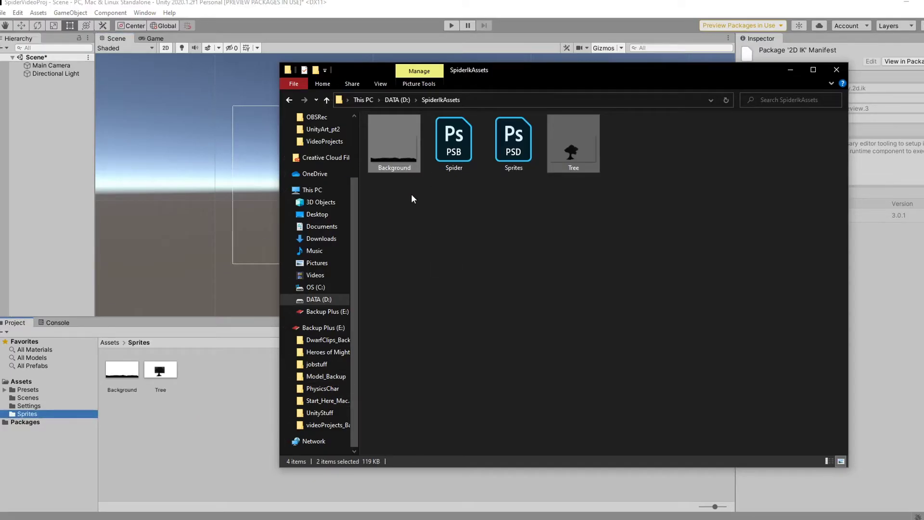
# Import the Spider PSB file into the Sprites folder and set the Background and Tree textures to Sprite (2D and UI)
pyautogui.moveTo(454, 144); pyautogui.dragTo(210, 437)
pyautogui.click(210, 454)
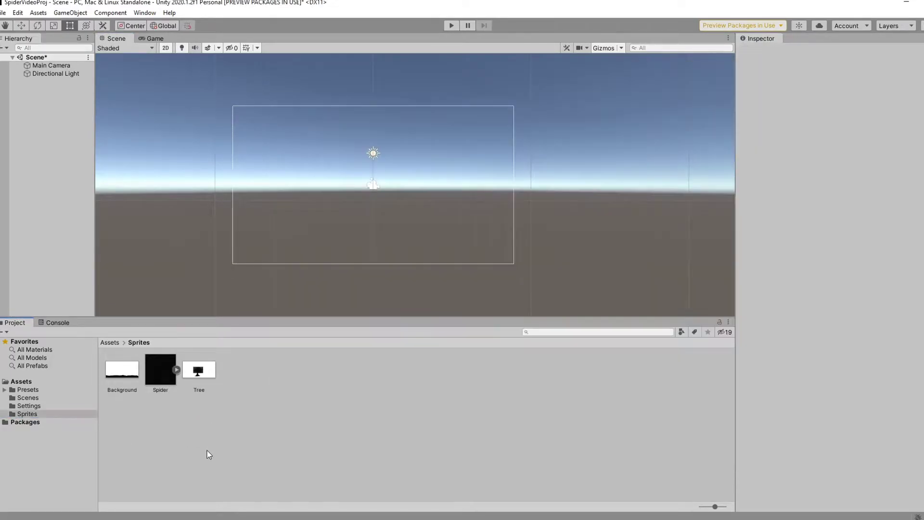
pyautogui.hotkey('ctrl', 'a')
pyautogui.click(119, 375)
pyautogui.click(874, 81)
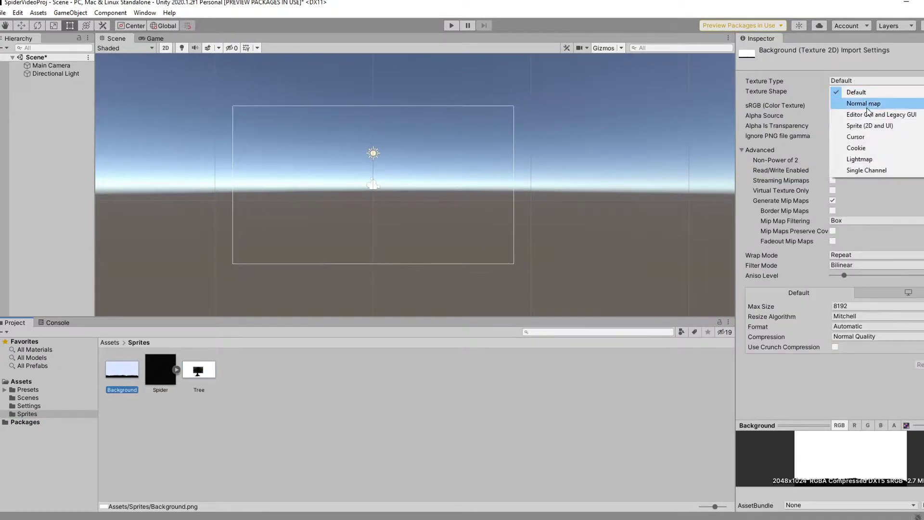
pyautogui.click(862, 125)
pyautogui.click(199, 371)
pyautogui.click(874, 81)
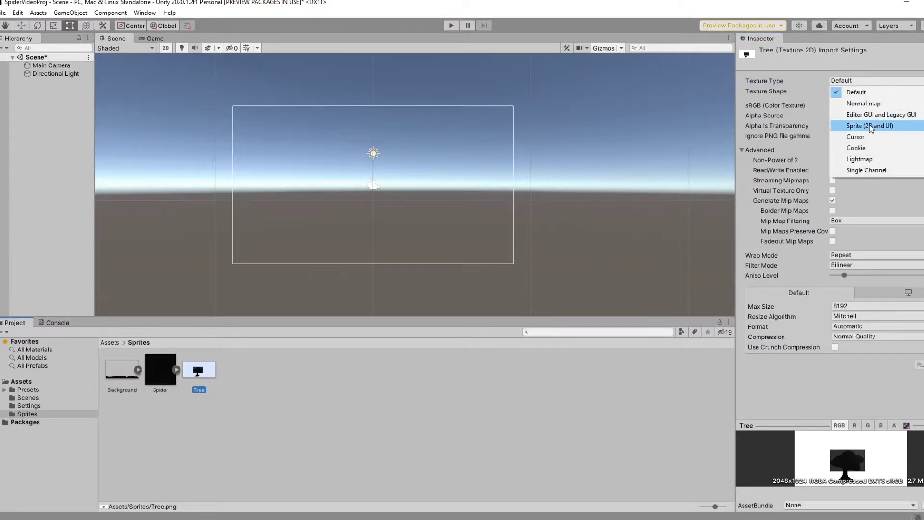
pyautogui.click(862, 125)
# Open the Spider in the Skinning Editor and create a horizontal two-bone chain through its body and head
pyautogui.click(164, 383)
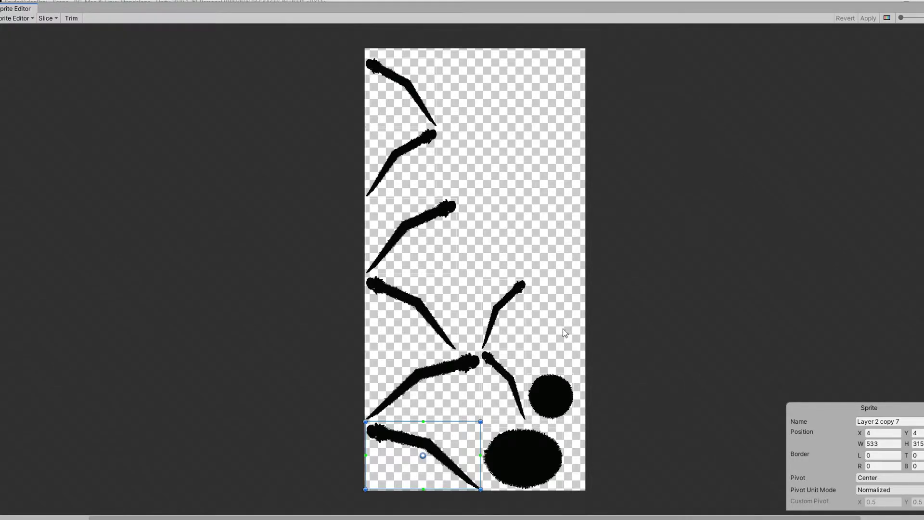
pyautogui.click(26, 19)
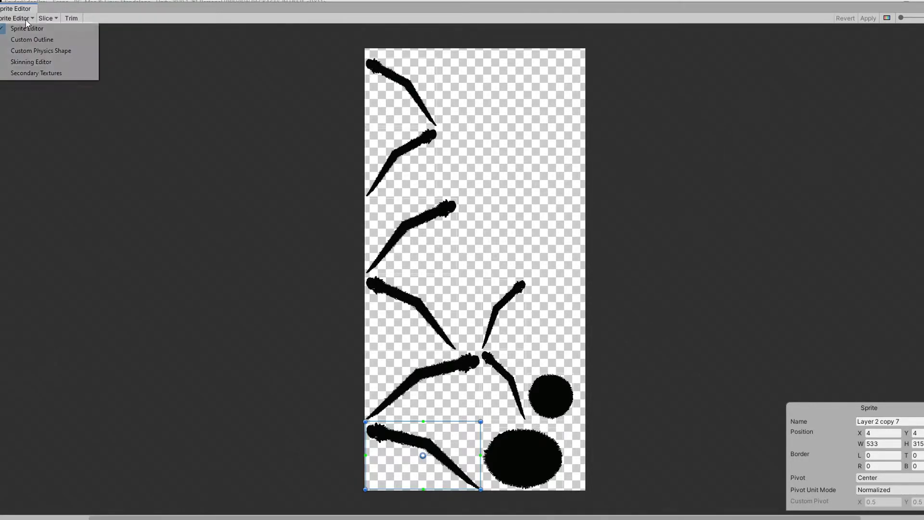
pyautogui.click(37, 63)
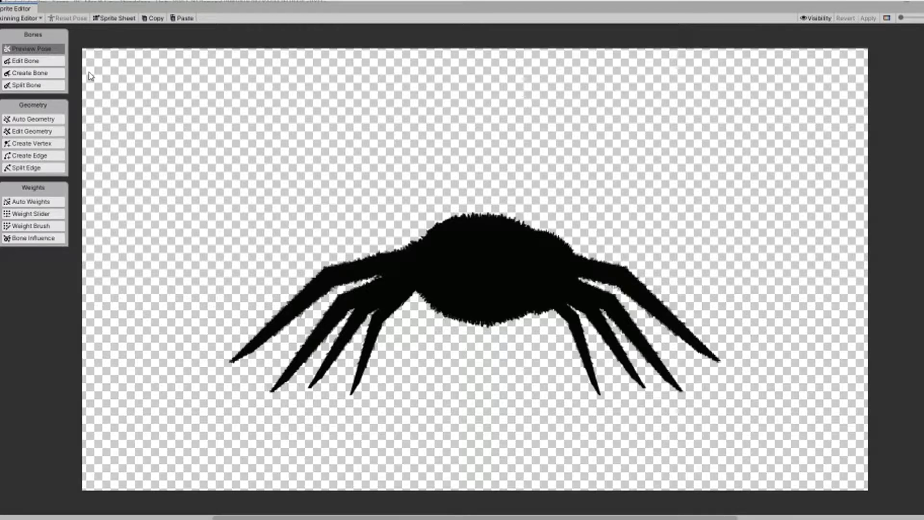
pyautogui.click(30, 72)
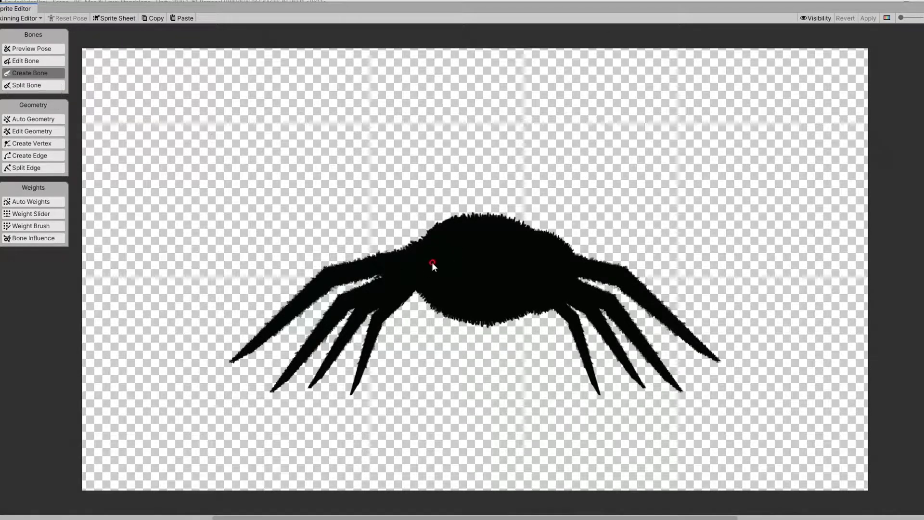
pyautogui.click(497, 264)
pyautogui.click(553, 267)
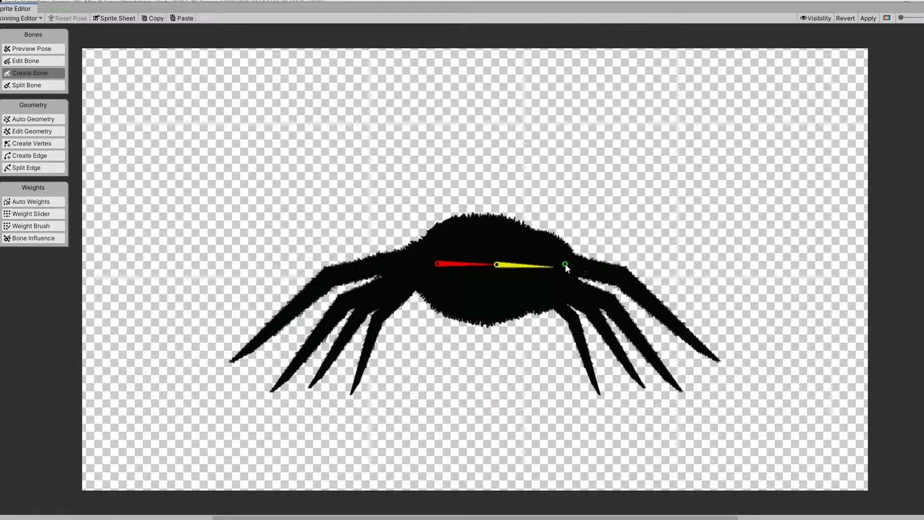
# Create separate two-bone chains for the spider's four right legs, each running from the body through the knee to the tip
pyautogui.click(565, 263)
pyautogui.click(619, 277)
pyautogui.click(711, 356)
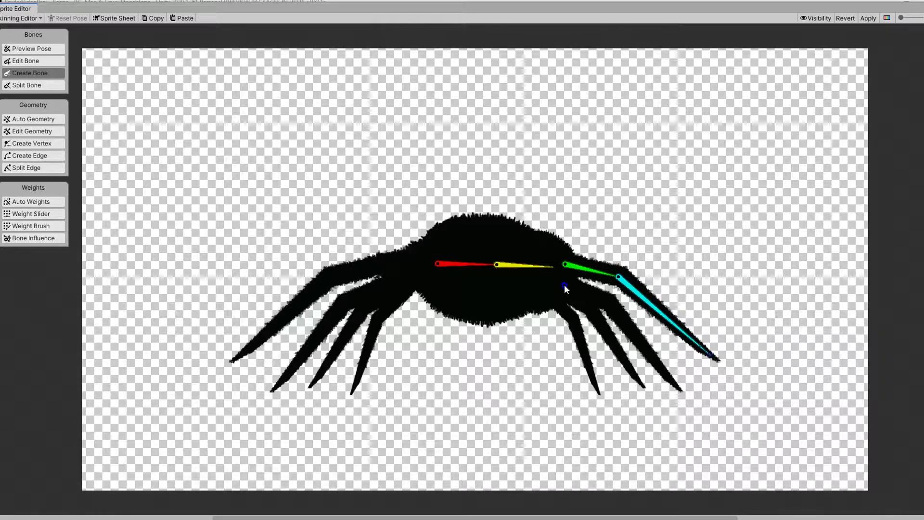
pyautogui.click(673, 383)
pyautogui.click(543, 297)
pyautogui.click(643, 386)
pyautogui.click(547, 304)
pyautogui.click(573, 318)
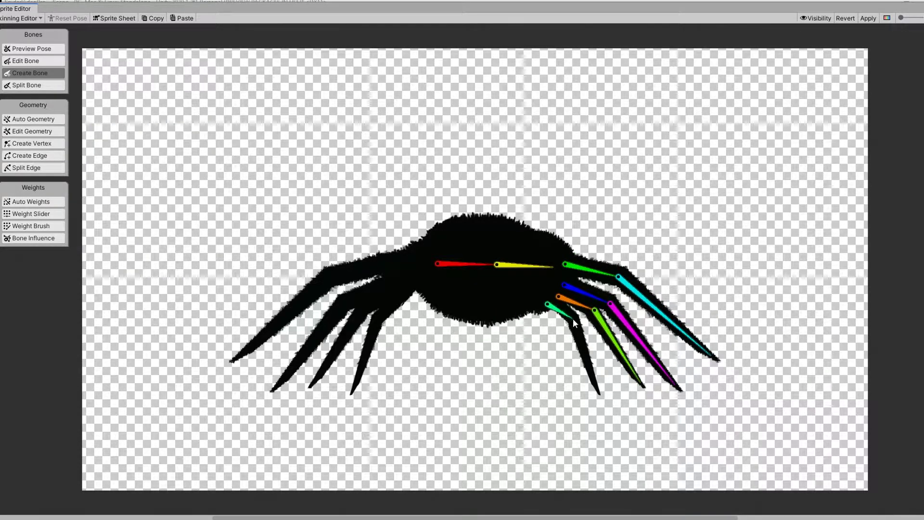
pyautogui.click(599, 392)
# Create separate two-bone chains for the spider's four left legs, each running from the body through the knee to the tip
pyautogui.click(422, 281)
pyautogui.click(378, 317)
pyautogui.click(353, 391)
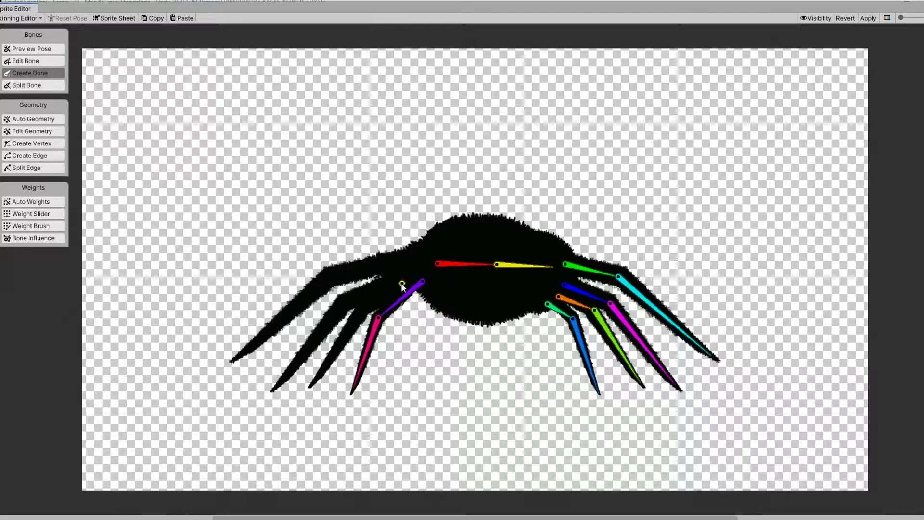
pyautogui.click(362, 312)
pyautogui.click(308, 387)
pyautogui.click(408, 275)
pyautogui.click(344, 302)
pyautogui.click(271, 391)
pyautogui.click(404, 257)
pyautogui.click(327, 273)
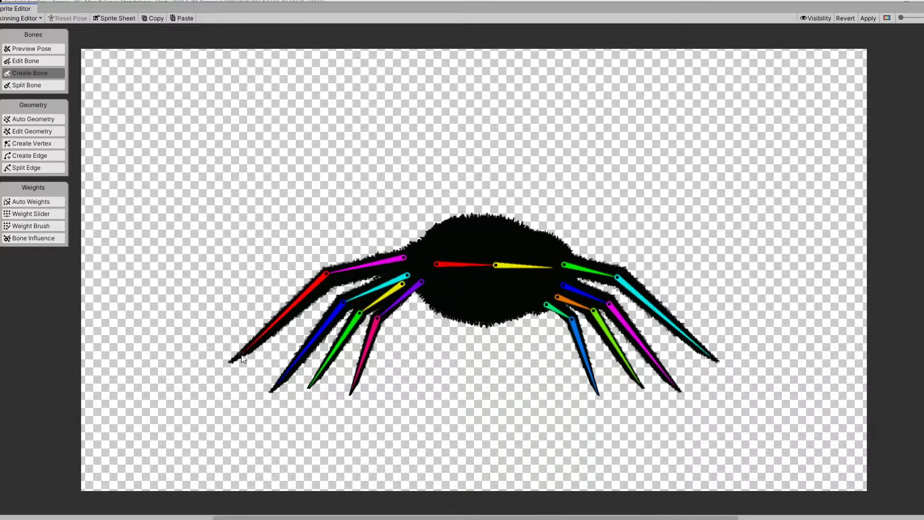
pyautogui.click(241, 355)
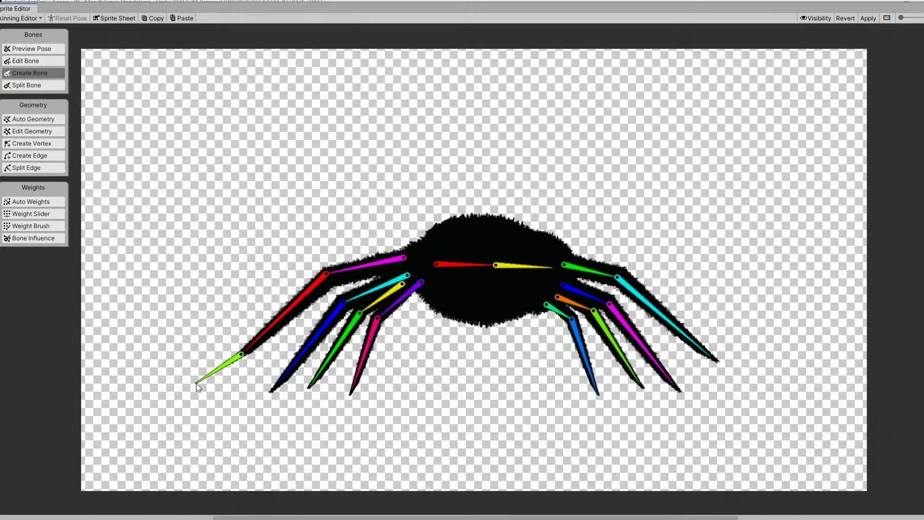
# Generate mesh geometry for the spider's sprites with Auto Geometry
pyautogui.click(35, 123)
pyautogui.click(857, 500)
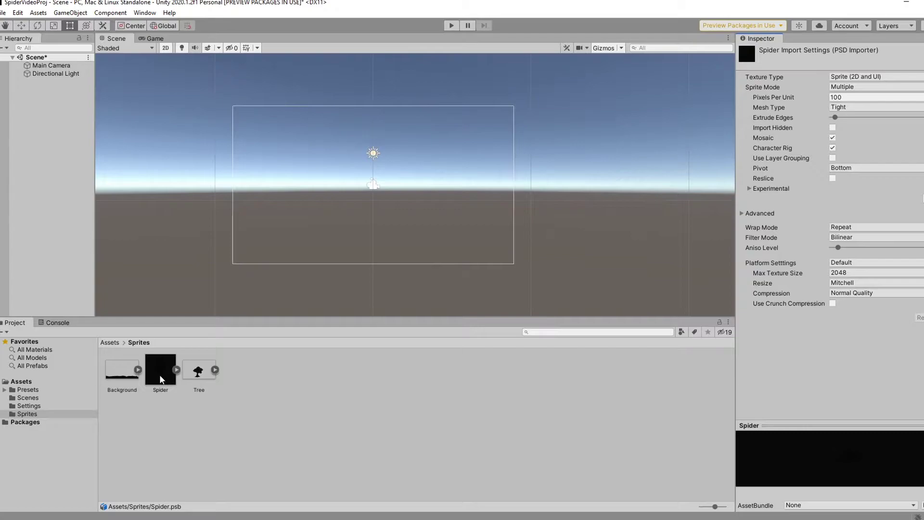
# Place the Spider in the scene within the camera frame and scale it uniformly to about 0.49
pyautogui.moveTo(160, 379); pyautogui.dragTo(374, 284)
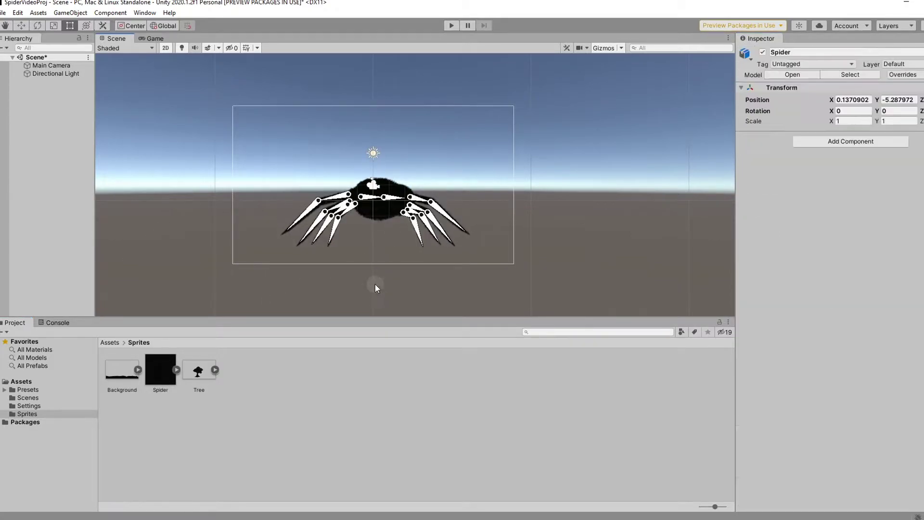
pyautogui.press('r')
pyautogui.moveTo(387, 217); pyautogui.dragTo(366, 234)
pyautogui.scroll(5, 365, 234)
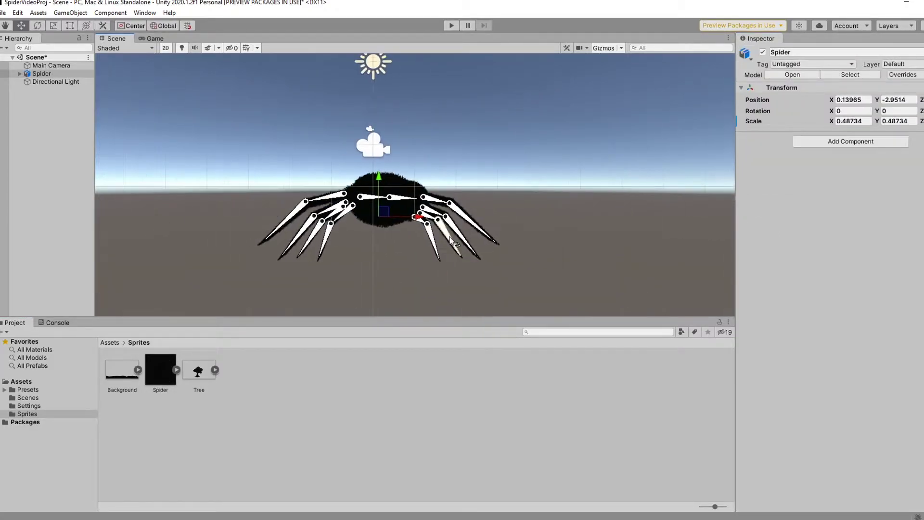
# Try rotating upper leg bones on both sides of the spider to test how the body and leg meshes deform
pyautogui.click(450, 202)
pyautogui.scroll(3, 459, 208)
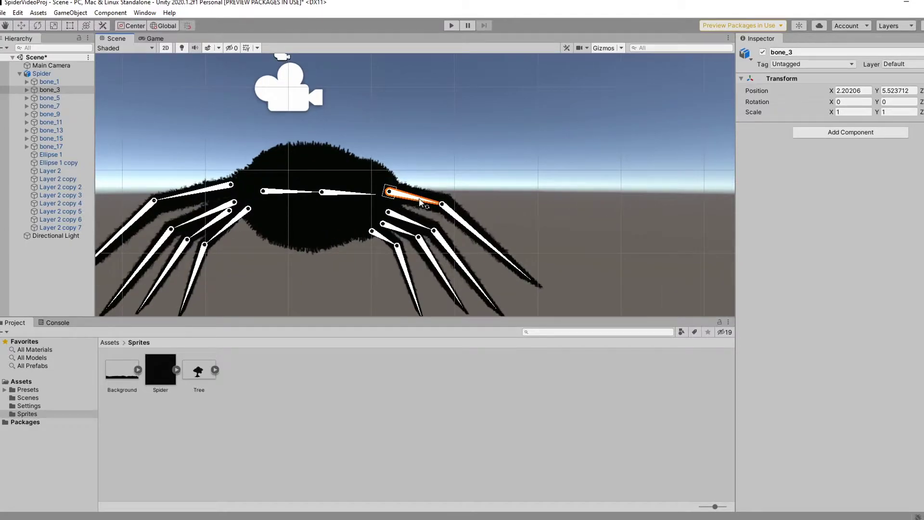
pyautogui.press('e')
pyautogui.moveTo(421, 170); pyautogui.dragTo(421, 290)
pyautogui.click(396, 230)
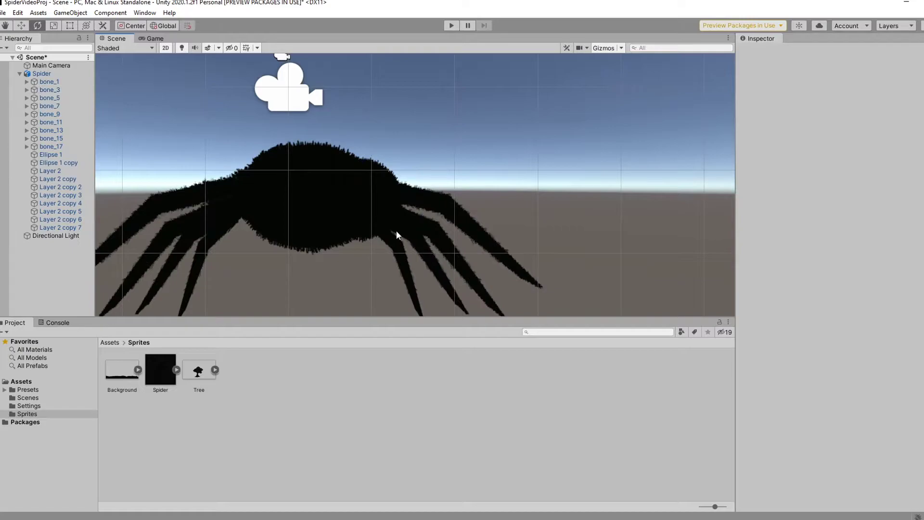
pyautogui.click(396, 230)
pyautogui.click(400, 229)
pyautogui.moveTo(411, 198); pyautogui.dragTo(385, 308)
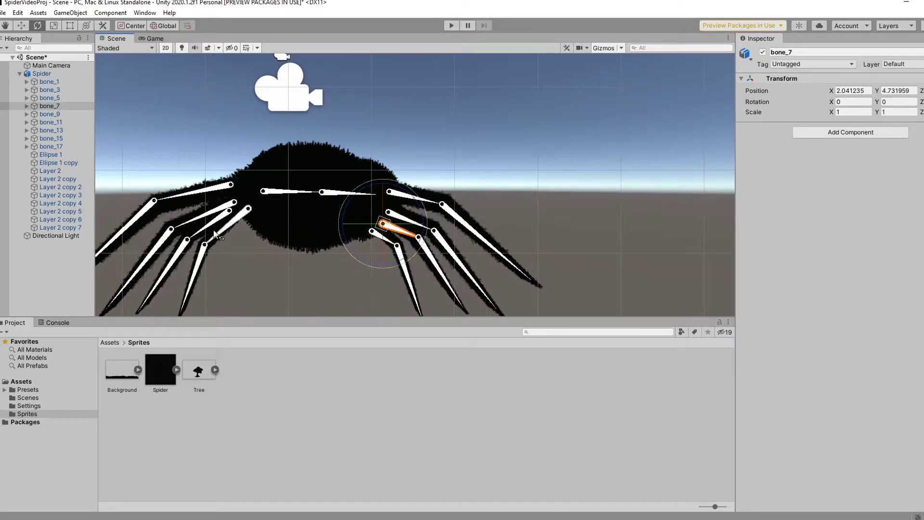
pyautogui.click(227, 227)
pyautogui.moveTo(225, 181); pyautogui.dragTo(357, 136)
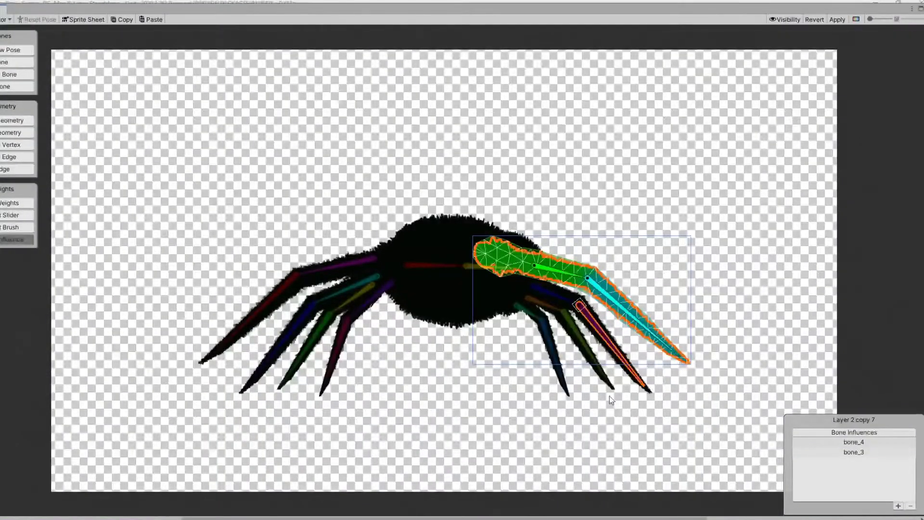
# Remove the unrelated bone influences from the body, head and leg sprites, keeping only each part's own bones
pyautogui.click(439, 244)
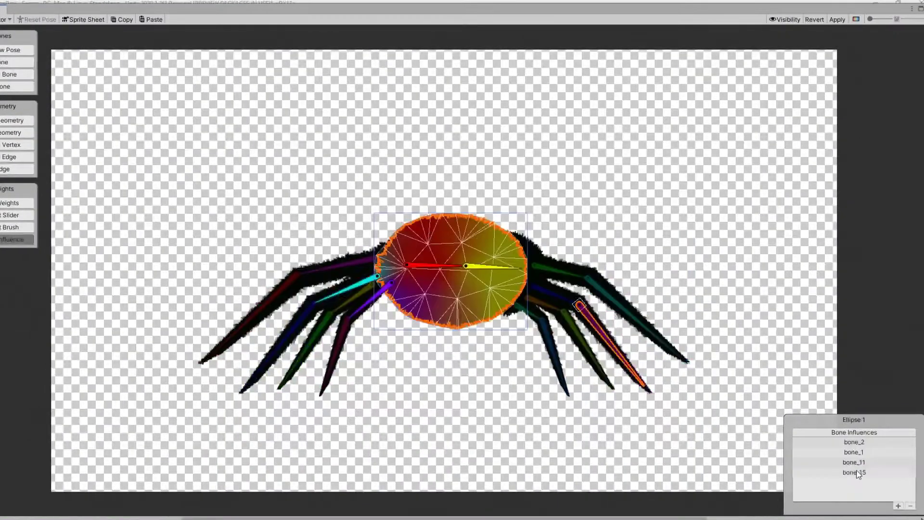
pyautogui.click(910, 506)
pyautogui.click(910, 506)
pyautogui.click(910, 505)
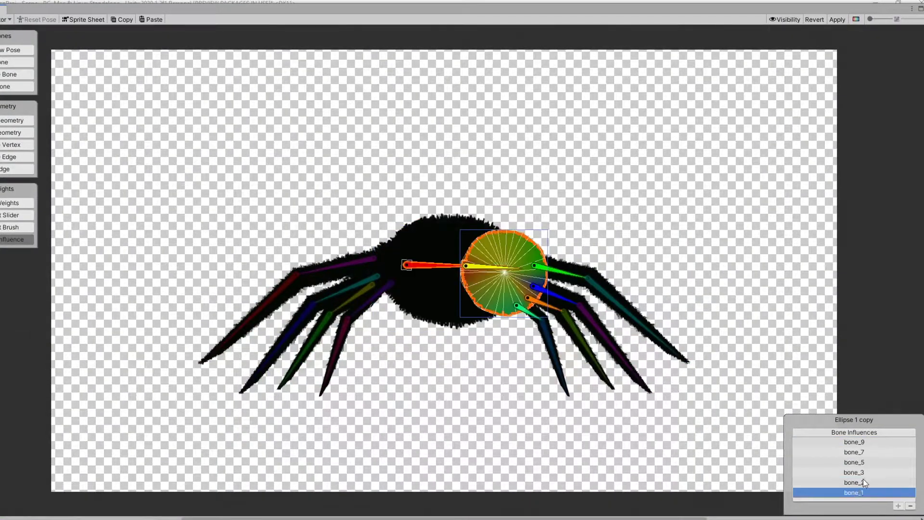
pyautogui.click(910, 506)
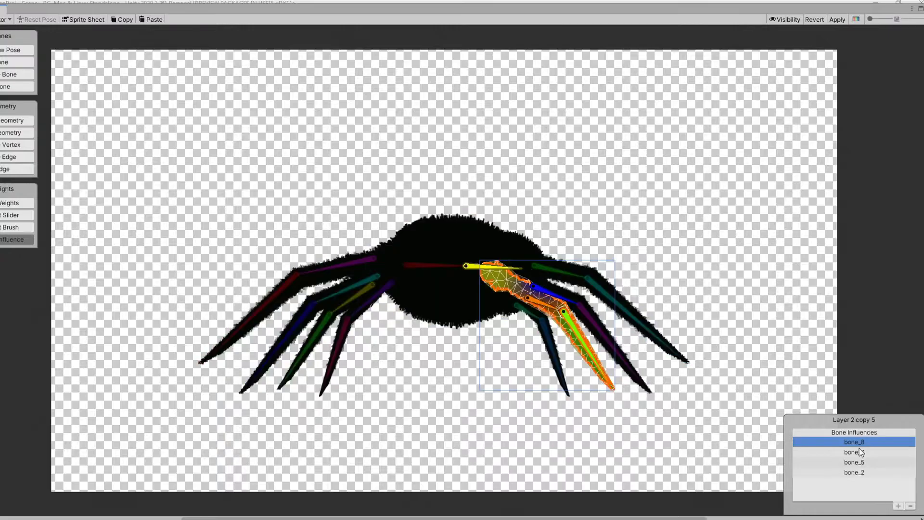
pyautogui.click(910, 505)
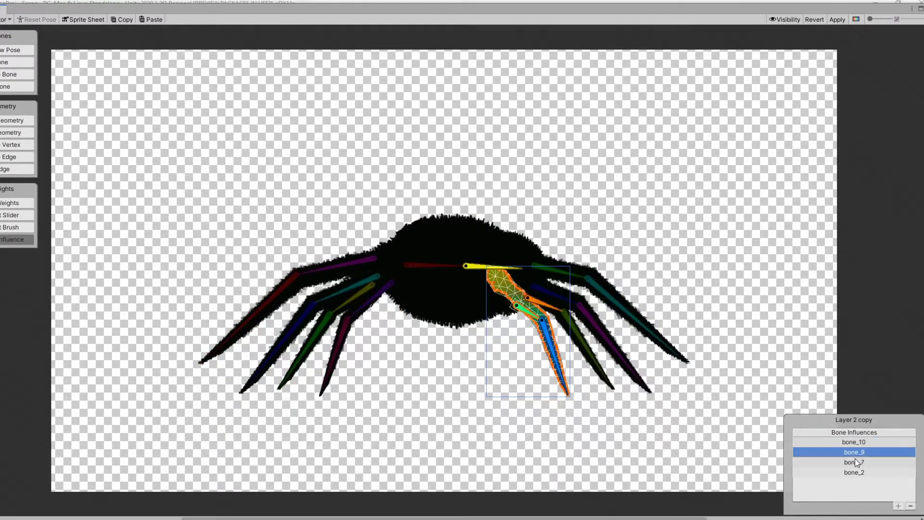
pyautogui.click(910, 506)
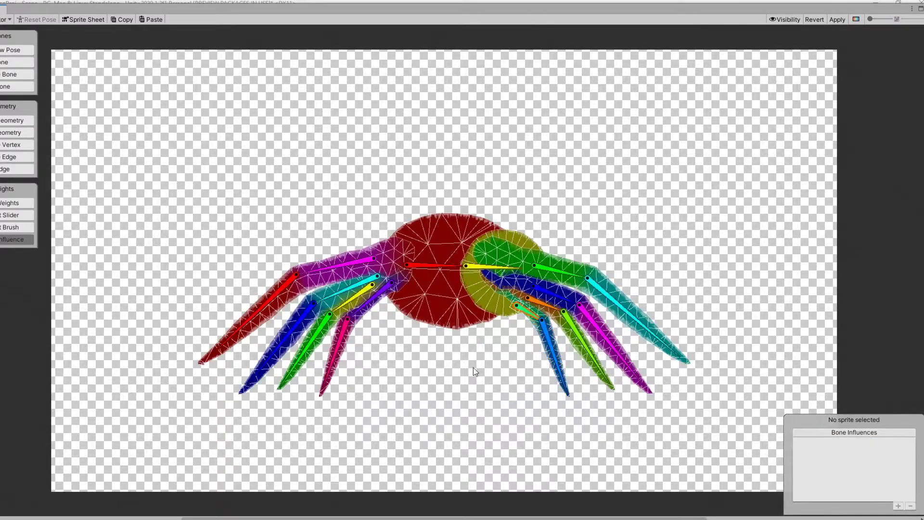
pyautogui.click(502, 285)
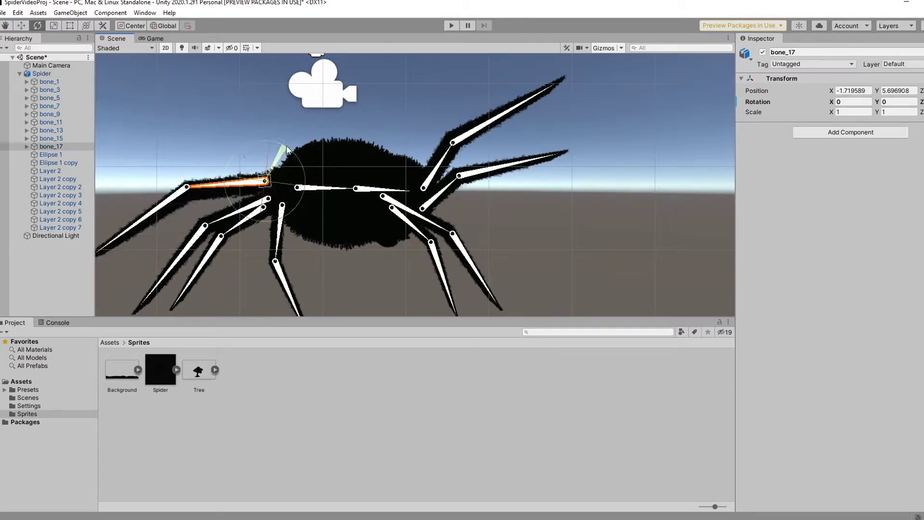
# Reopen the Spider's Skinning Editor and move the upper leg bones' starting joints inward to where the legs attach to the body
pyautogui.click(163, 378)
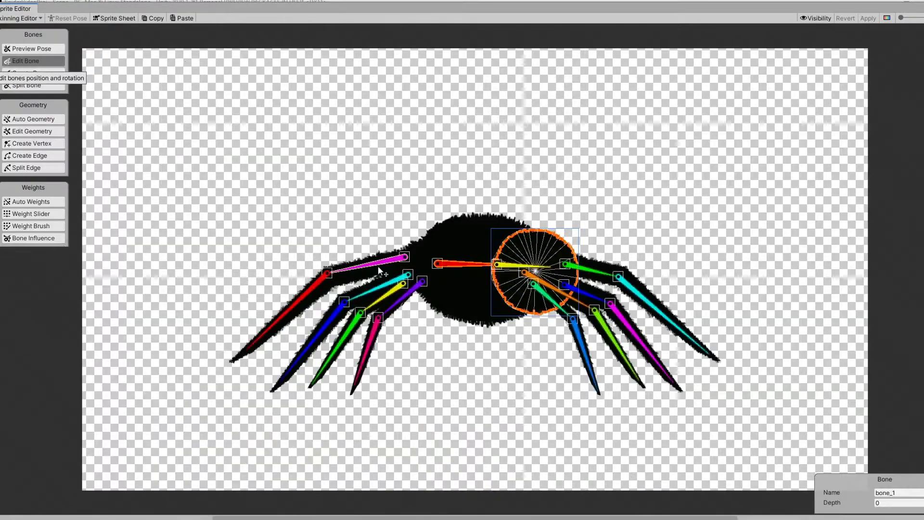
pyautogui.click(423, 259)
pyautogui.click(435, 264)
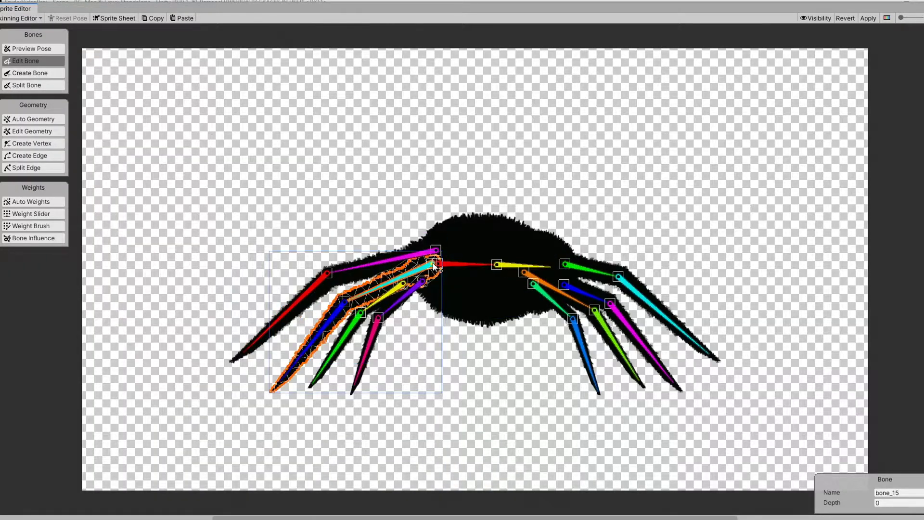
pyautogui.click(538, 281)
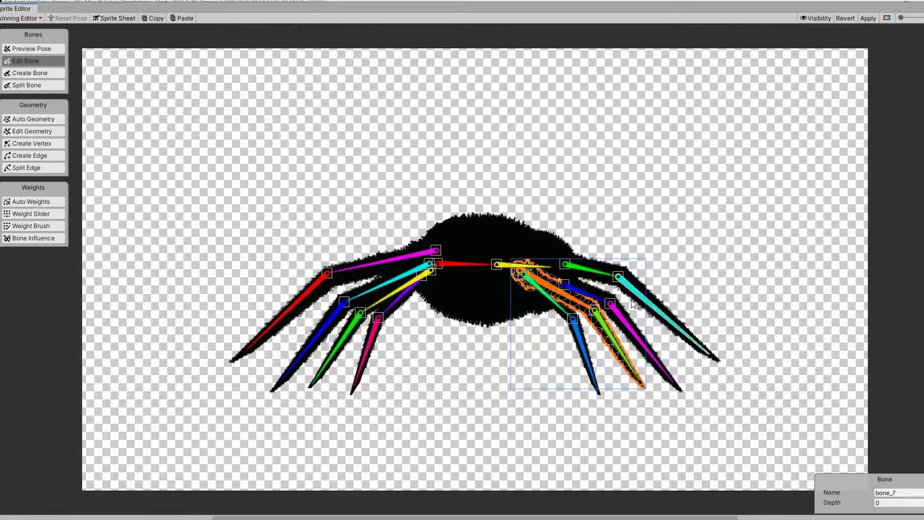
pyautogui.moveTo(564, 285); pyautogui.dragTo(515, 252)
pyautogui.click(366, 308)
pyautogui.click(430, 280)
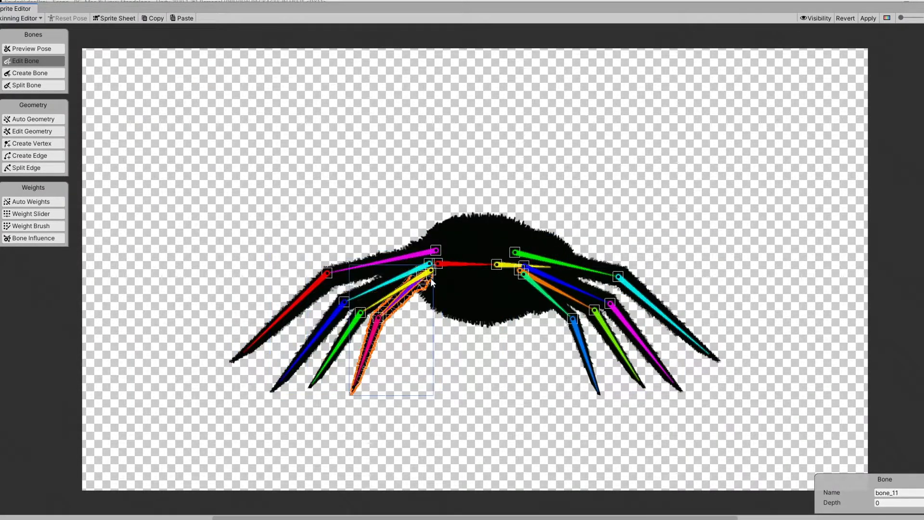
# Try rotating upper leg bones on both sides of the spider in the scene to test their repositioned joints
pyautogui.click(500, 289)
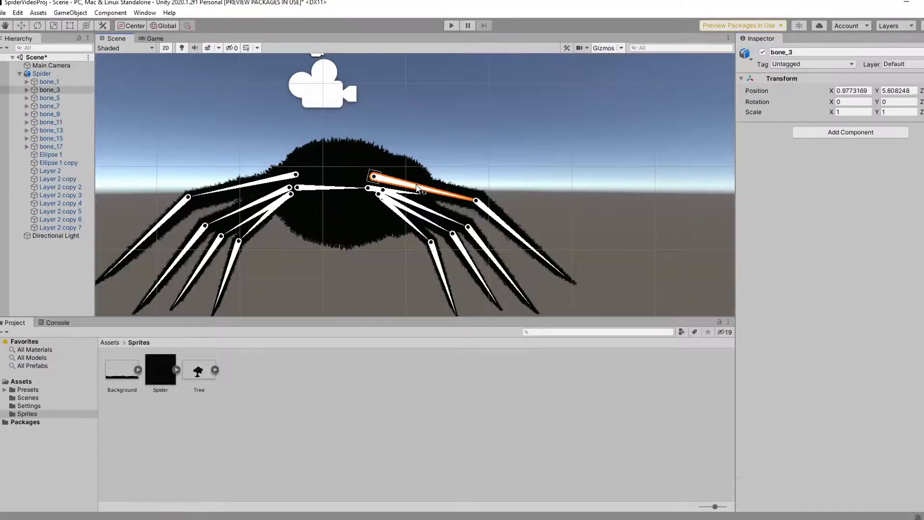
pyautogui.press('e')
pyautogui.moveTo(418, 188); pyautogui.dragTo(415, 167)
pyautogui.click(391, 212)
pyautogui.moveTo(391, 212); pyautogui.dragTo(400, 251)
pyautogui.click(269, 185)
pyautogui.moveTo(259, 192); pyautogui.dragTo(263, 144)
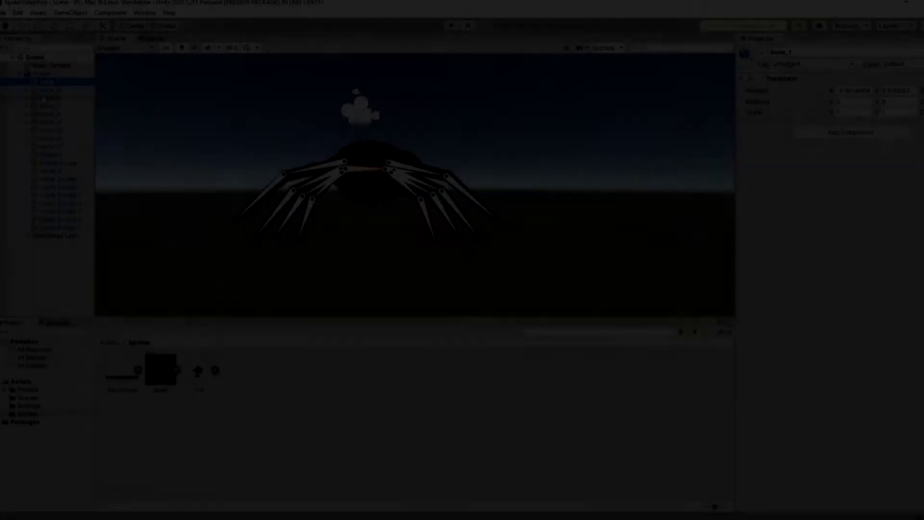
# Rename the upper leg bones bone_3, bone_5, bone_7, bone_9 and bone_11 as Leg1, Leg2, Leg3, Leg4 and Leg5
pyautogui.click(49, 90)
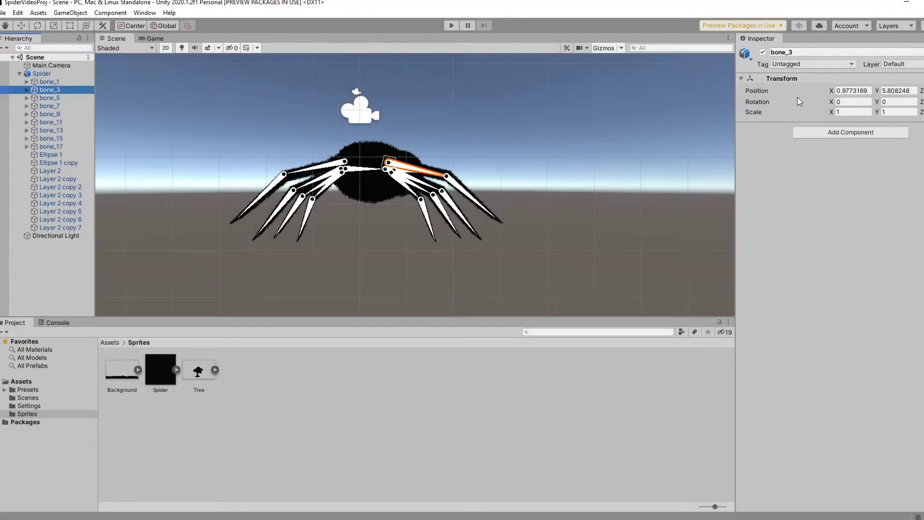
pyautogui.click(801, 53)
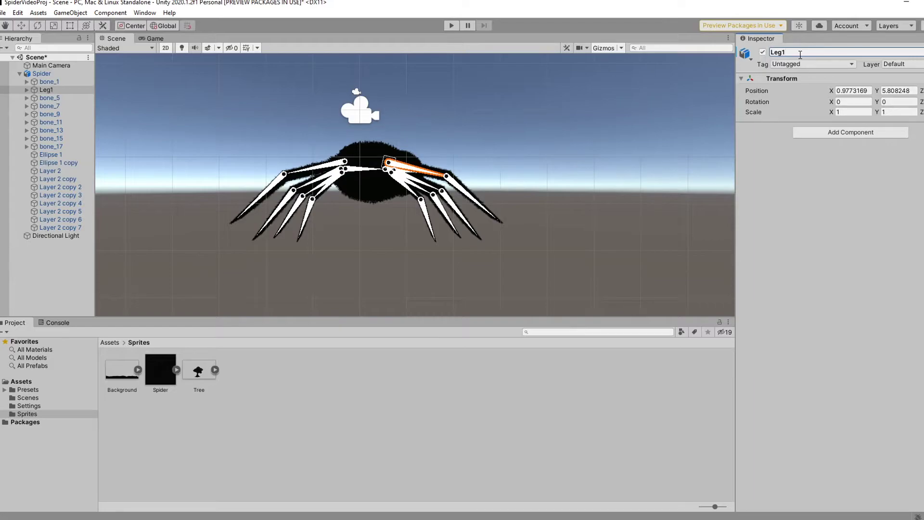
pyautogui.click(48, 98)
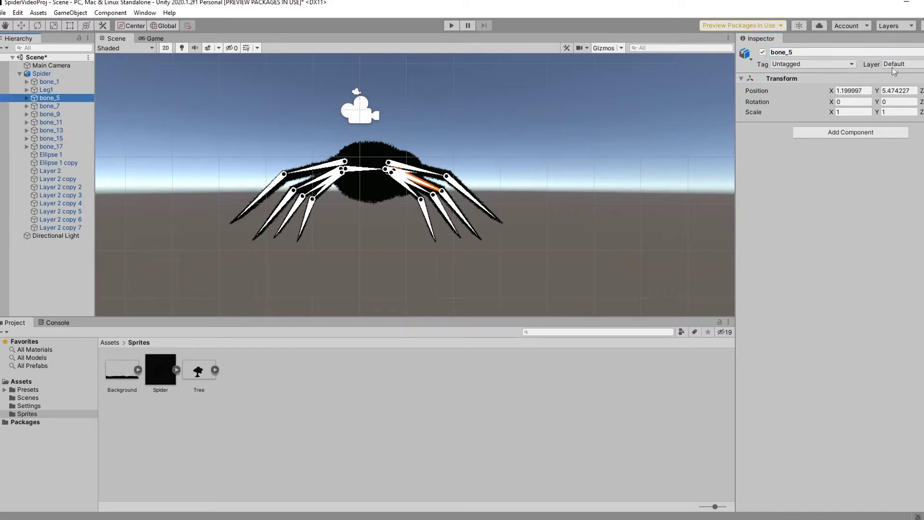
pyautogui.click(873, 49)
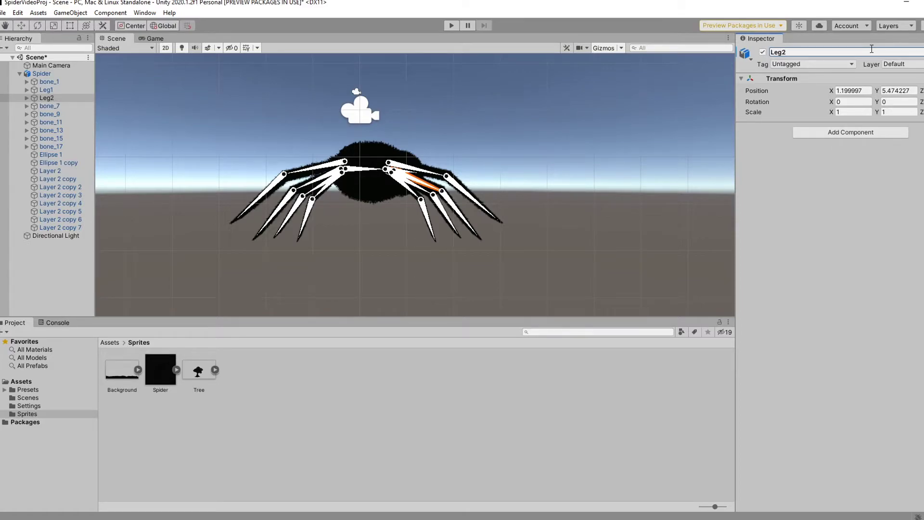
pyautogui.click(49, 106)
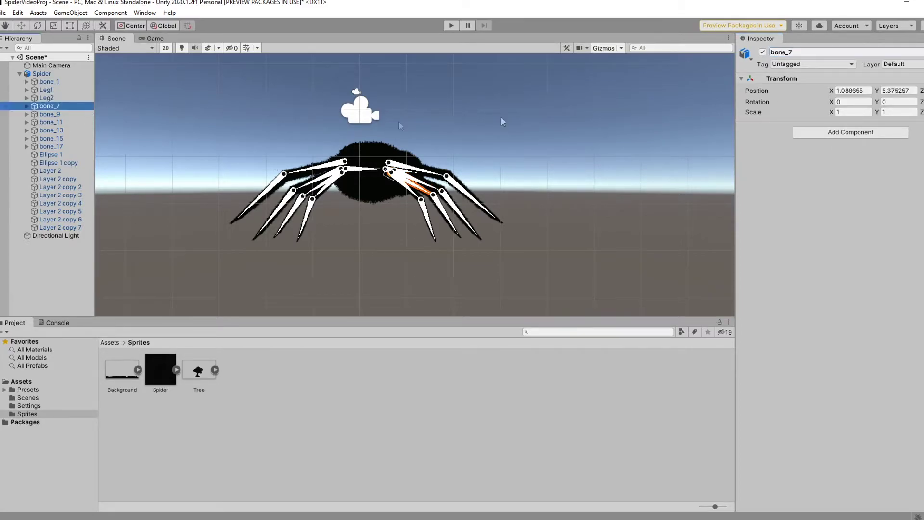
pyautogui.click(816, 51)
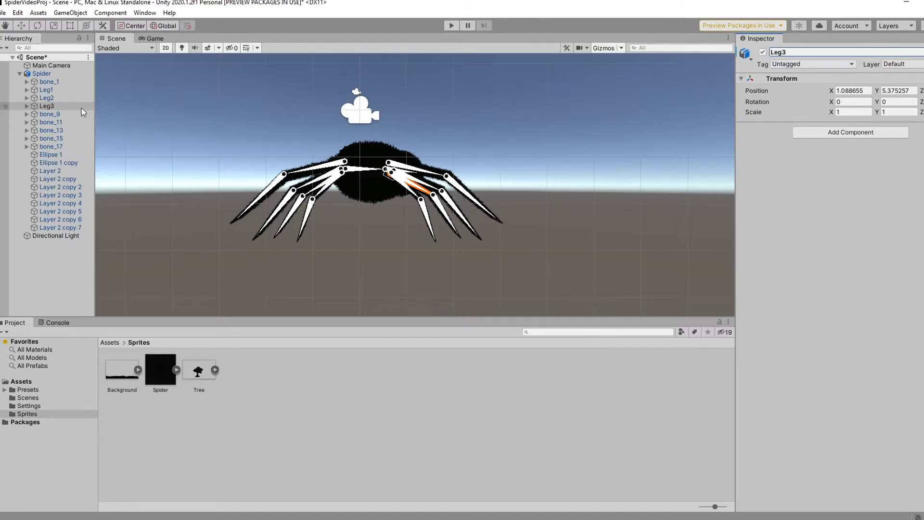
pyautogui.click(50, 114)
pyautogui.click(829, 53)
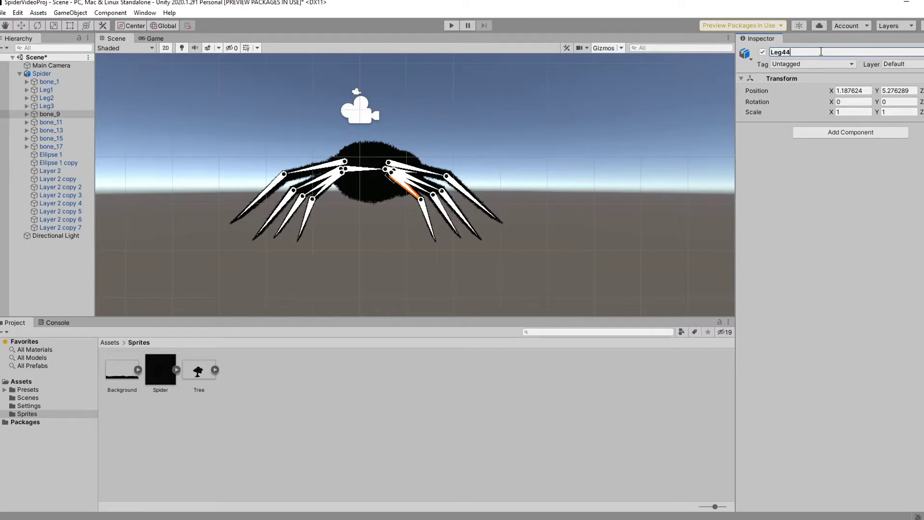
pyautogui.click(72, 122)
pyautogui.click(830, 53)
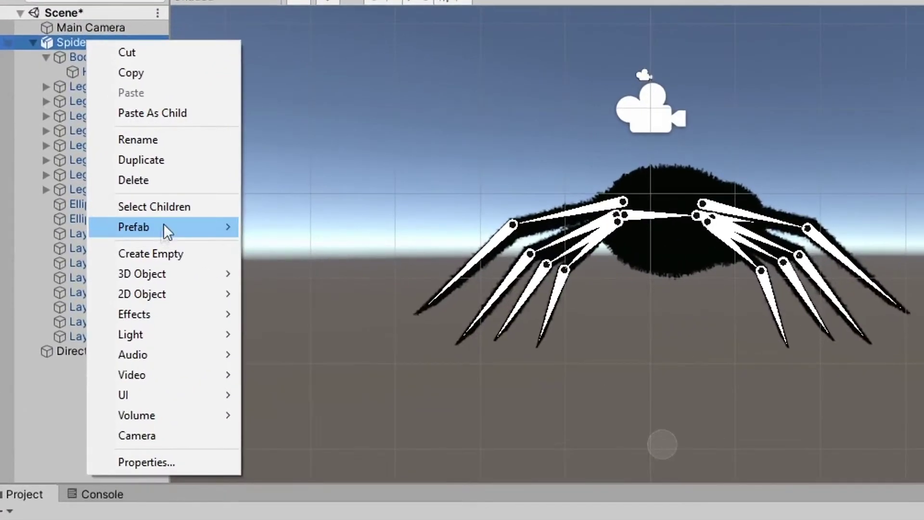
# Unpack the Spider prefab completely and parent Leg1 through Leg8 under the Body bone
pyautogui.moveTo(221, 226)
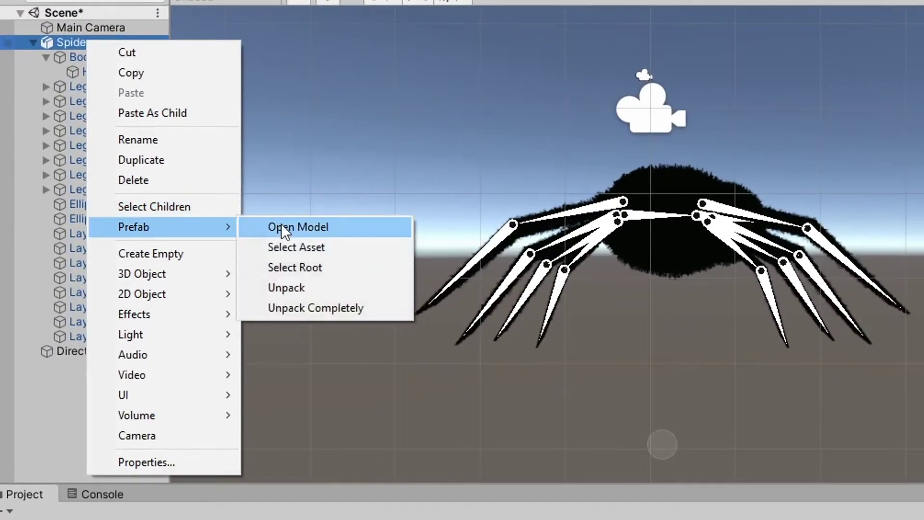
pyautogui.click(298, 314)
pyautogui.click(81, 70)
pyautogui.click(78, 86)
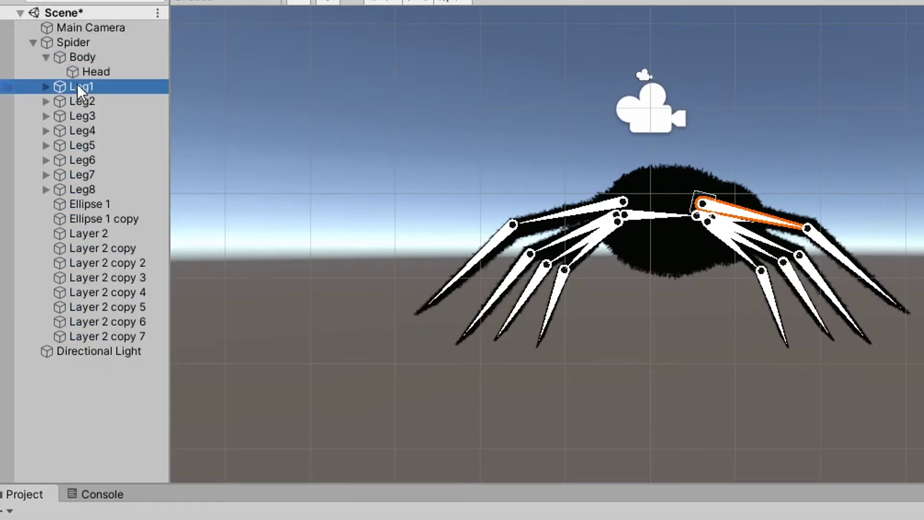
pyautogui.keyDown('shift'); pyautogui.click(92, 188); pyautogui.keyUp('shift')
pyautogui.moveTo(92, 100); pyautogui.dragTo(89, 57)
# Move the Body bone slightly along the X axis to -0.65 to check that the legs follow it
pyautogui.click(82, 57)
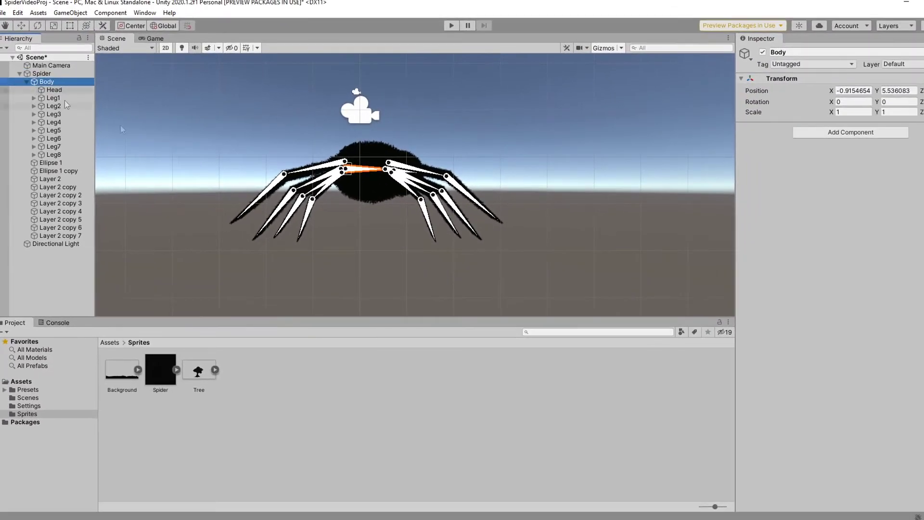
pyautogui.press('w')
pyautogui.moveTo(385, 182); pyautogui.dragTo(391, 182)
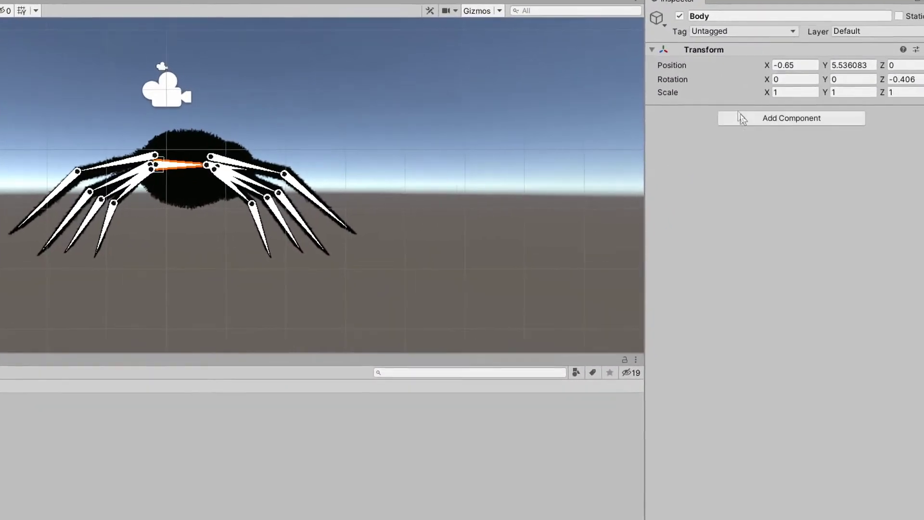
# Add an IK Manager 2D component to Body and create a Limb solver in it named Leg1
pyautogui.click(812, 131)
pyautogui.write('2d ik')
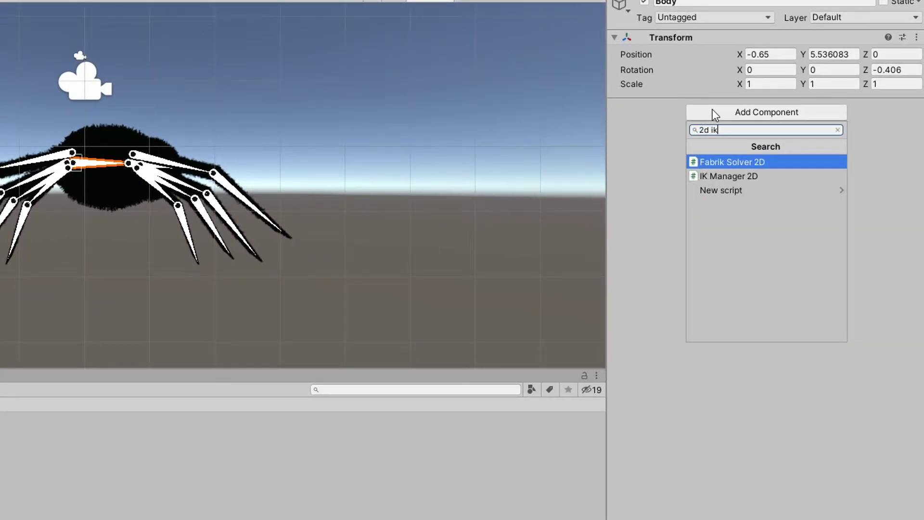
pyautogui.press('Down')
pyautogui.press('Return')
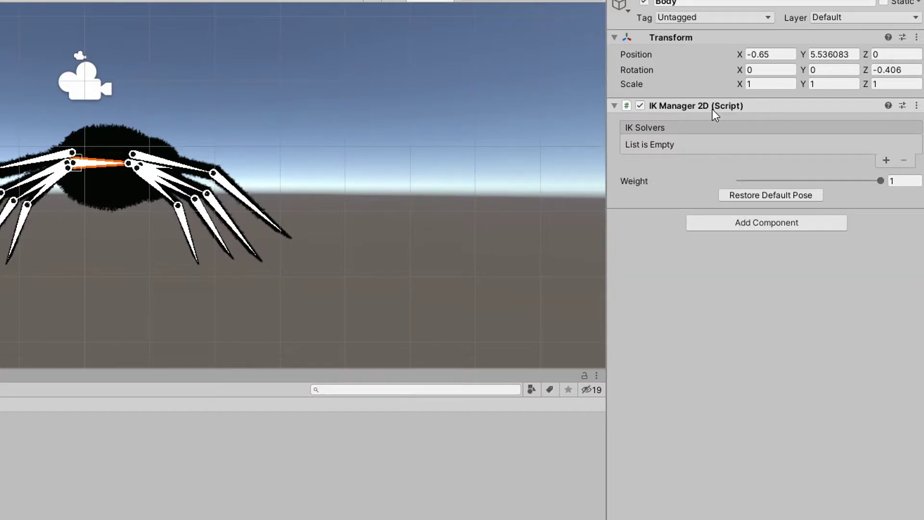
pyautogui.click(886, 161)
pyautogui.click(850, 197)
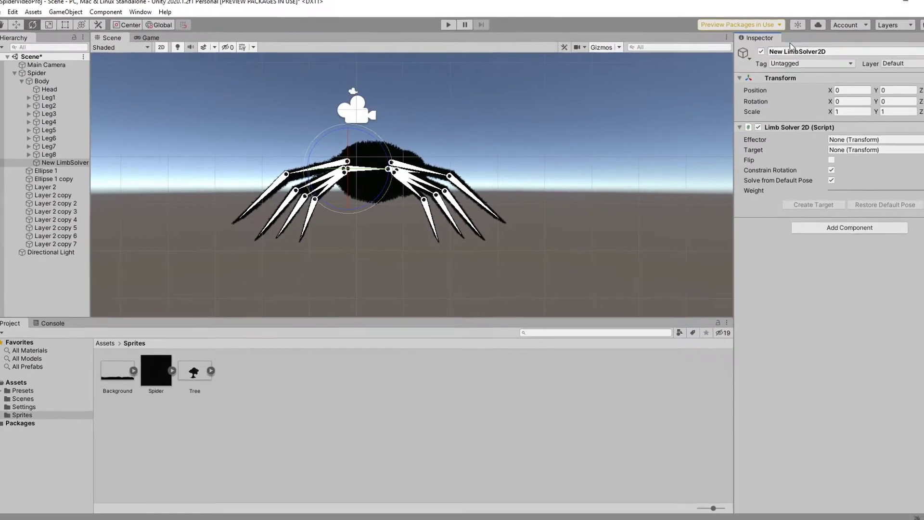
pyautogui.click(732, 2)
pyautogui.write('Leg1')
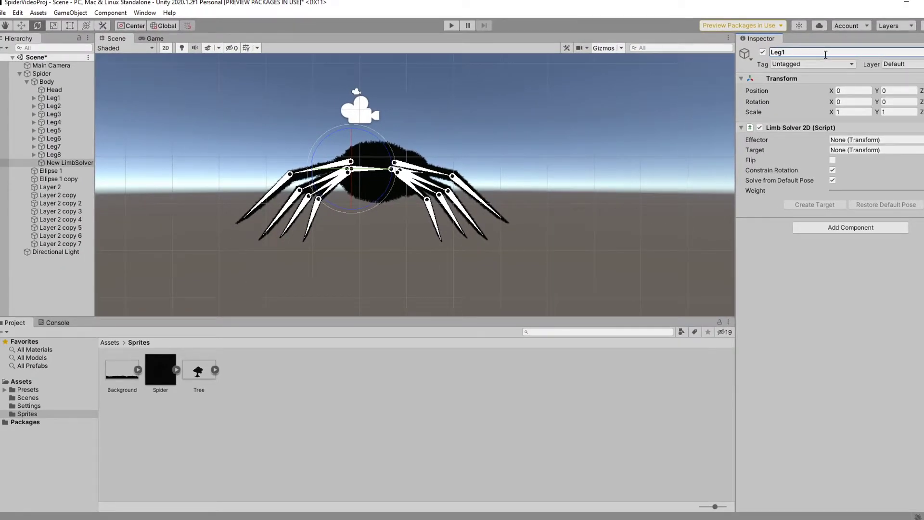
# Create an empty child Leg1Target with a yellow diamond icon at Leg1's foot tip and assign it as the solver's target
pyautogui.rightClick(63, 164)
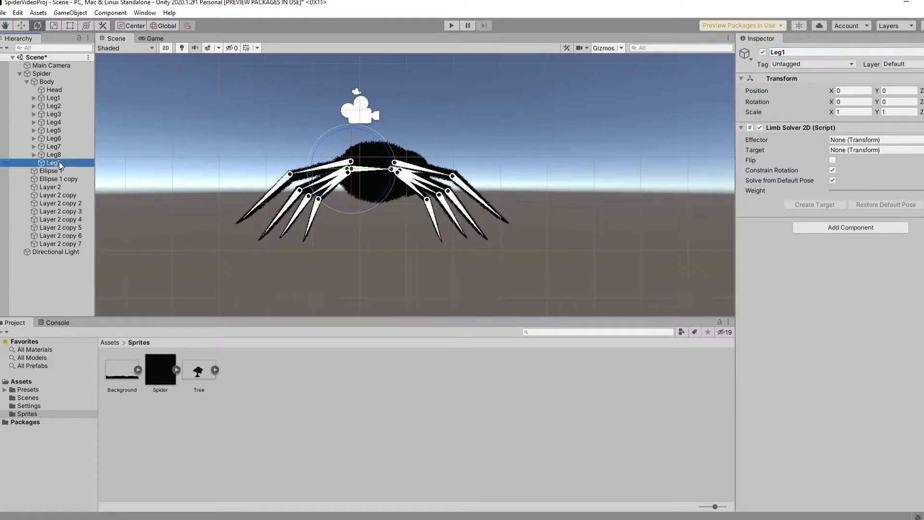
pyautogui.click(94, 268)
pyautogui.click(809, 52)
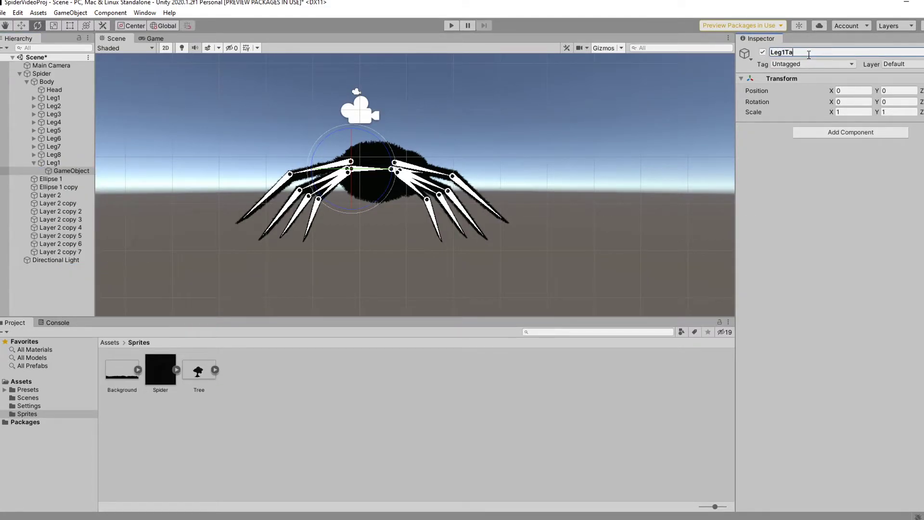
pyautogui.press('w')
pyautogui.click(746, 54)
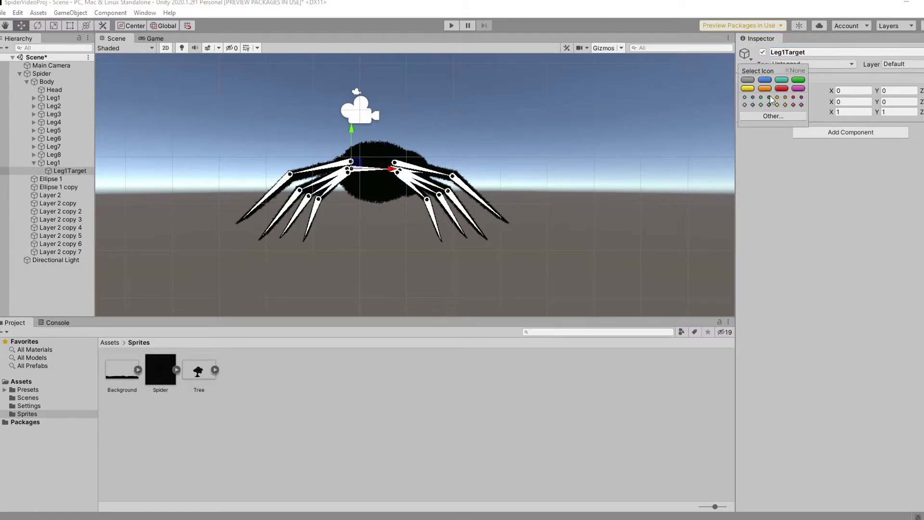
pyautogui.moveTo(354, 169); pyautogui.dragTo(510, 222)
pyautogui.click(53, 163)
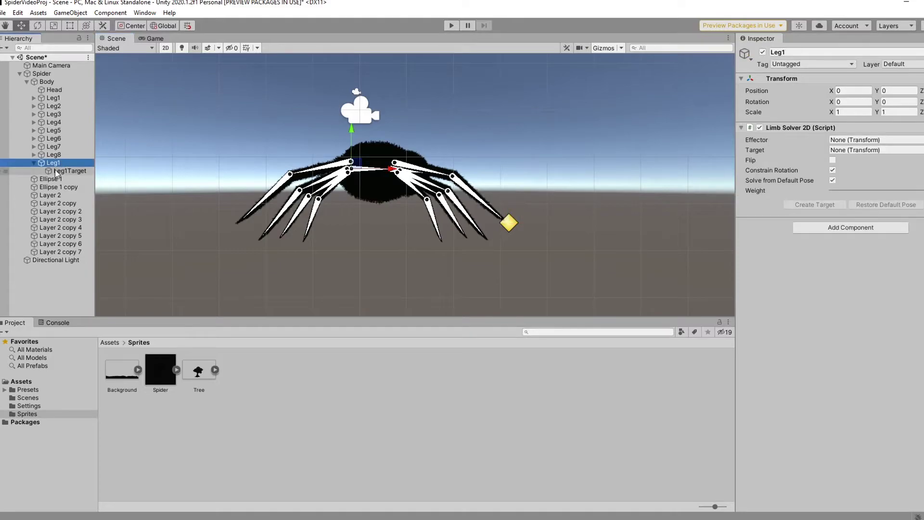
pyautogui.moveTo(57, 173); pyautogui.dragTo(849, 151)
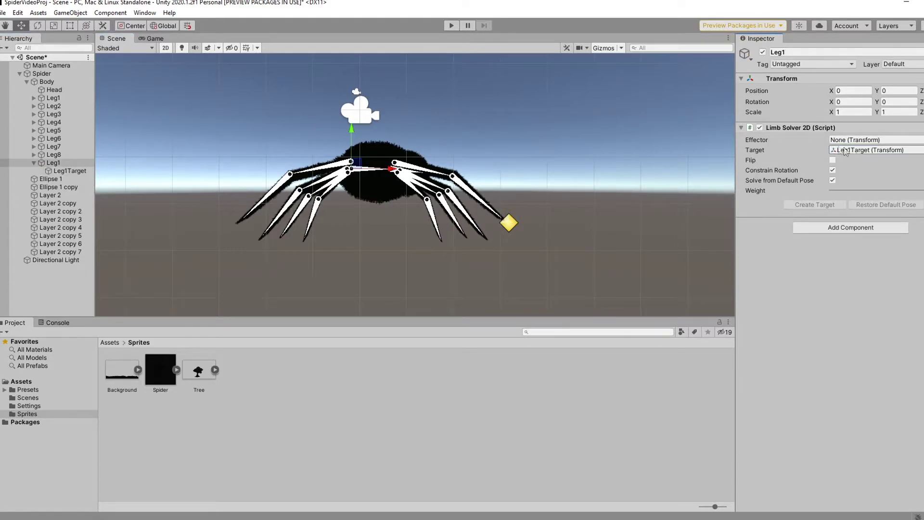
# Create an empty object named Effector under bone_4, give it a green circle icon, and place it at the foot tip
pyautogui.click(34, 97)
pyautogui.rightClick(57, 106)
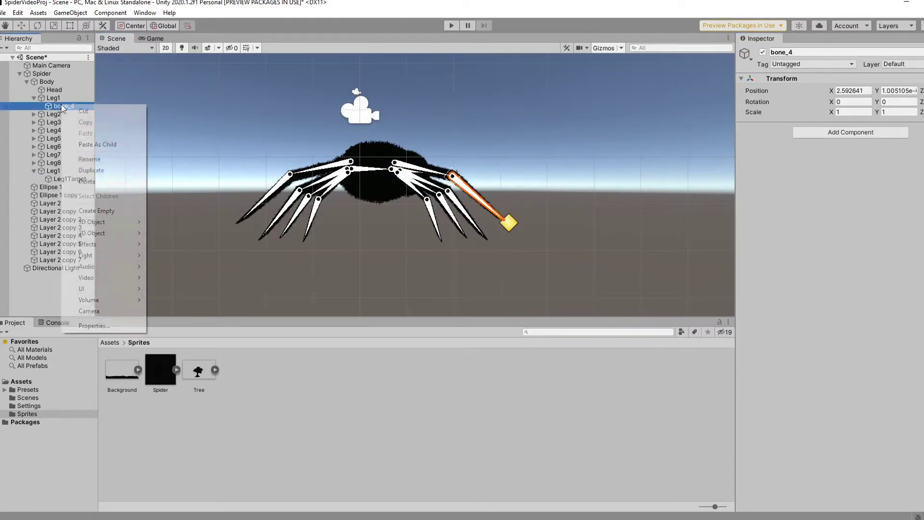
pyautogui.click(101, 211)
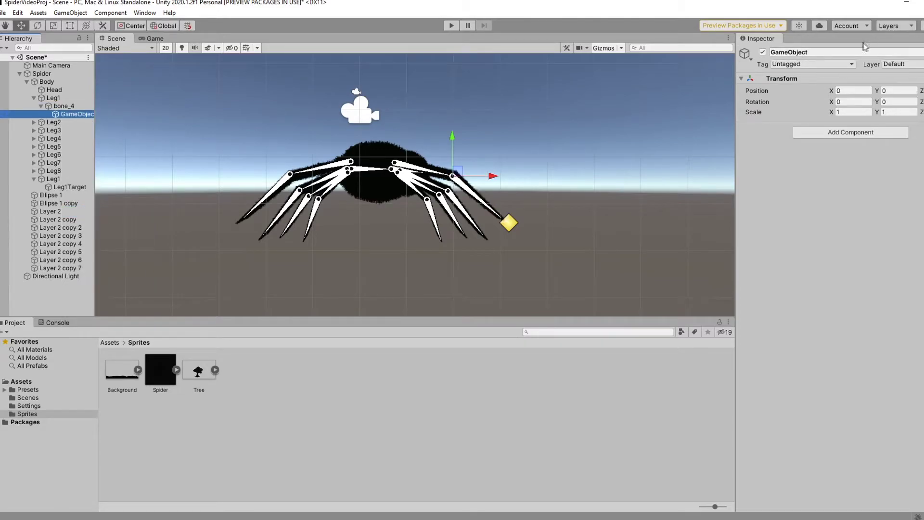
pyautogui.click(850, 53)
pyautogui.write('Effector')
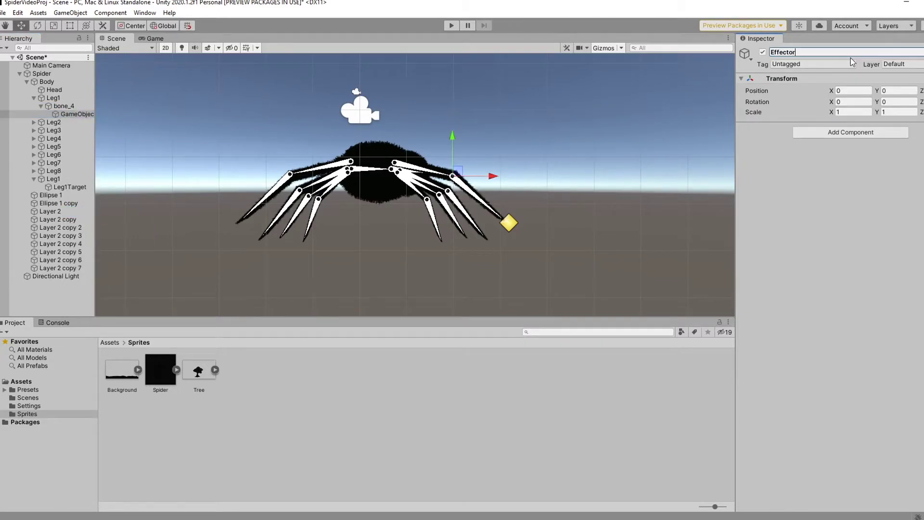
pyautogui.press('Return')
pyautogui.click(745, 54)
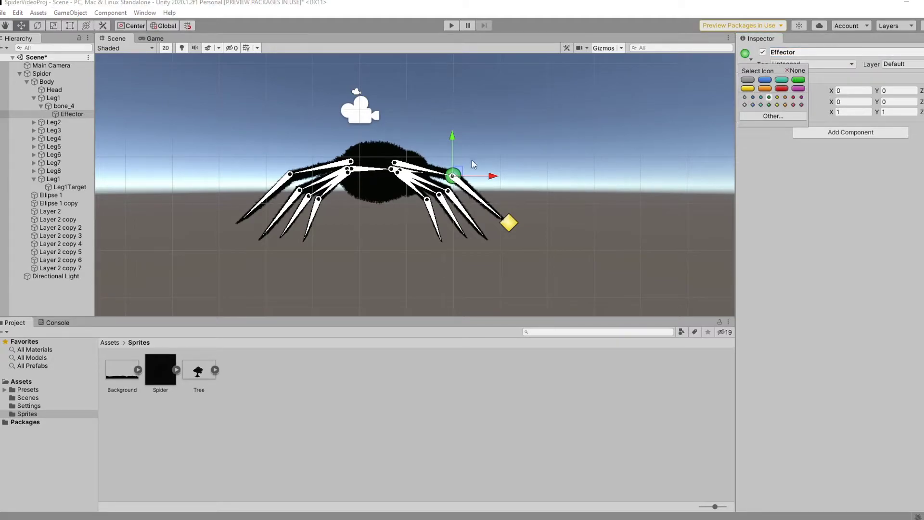
pyautogui.moveTo(460, 173); pyautogui.dragTo(510, 216)
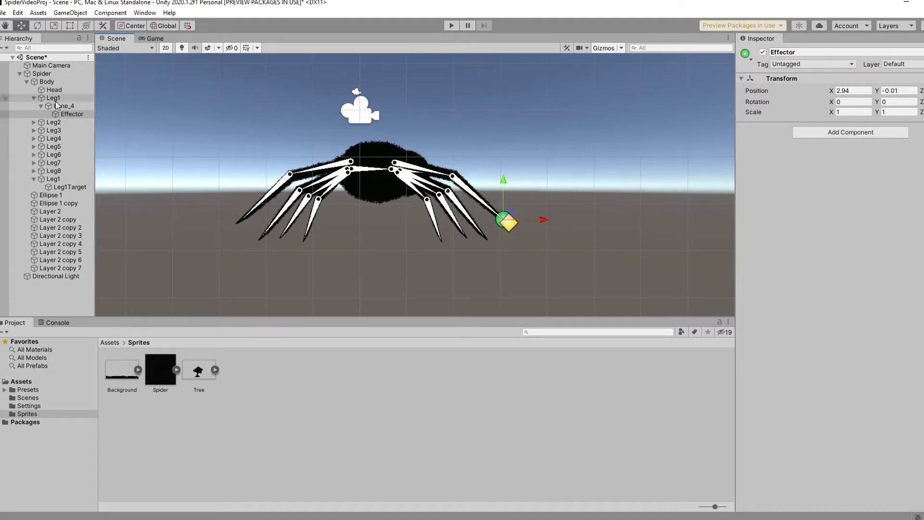
# Assign Effector as the effector of the Leg1 solver, renamed Leg1IK, and move Leg1Target to test how the leg bends
pyautogui.click(70, 187)
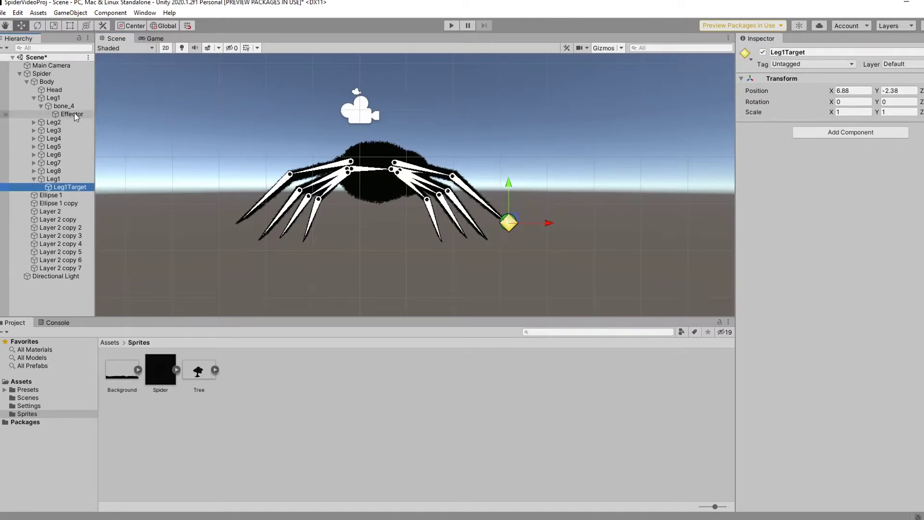
pyautogui.click(53, 179)
pyautogui.moveTo(71, 114); pyautogui.dragTo(862, 140)
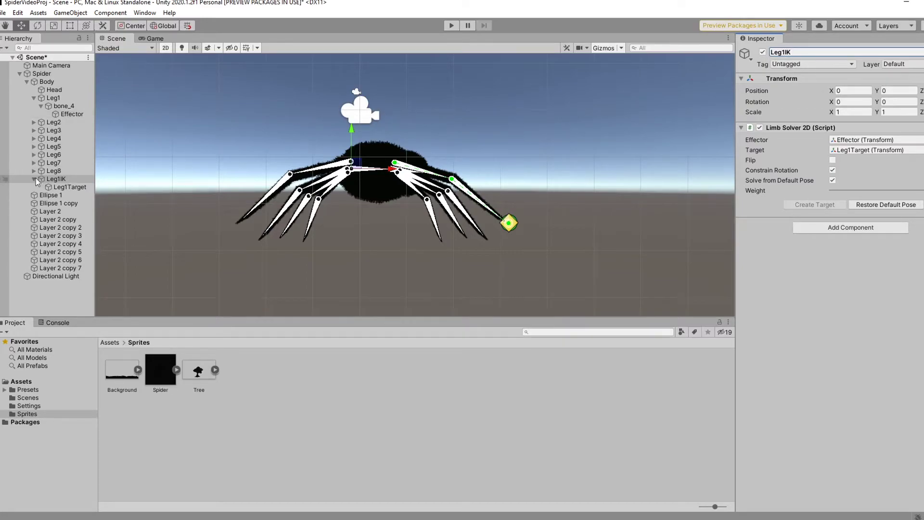
pyautogui.click(63, 187)
pyautogui.moveTo(519, 220); pyautogui.dragTo(478, 258)
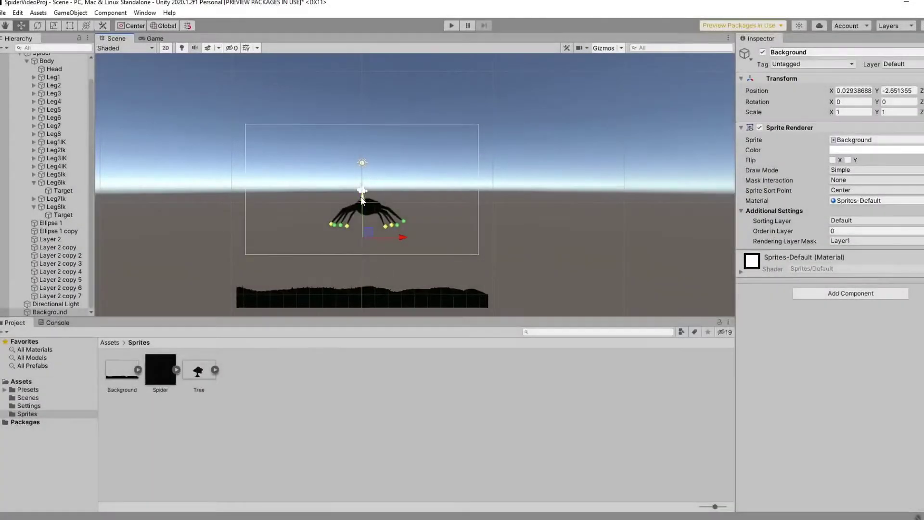
# Raise the Background sprite to Y 1.03 and add a Polygon Collider 2D with its Element 0 path size set to 2
pyautogui.click(825, 290)
pyautogui.click(846, 328)
pyautogui.click(757, 372)
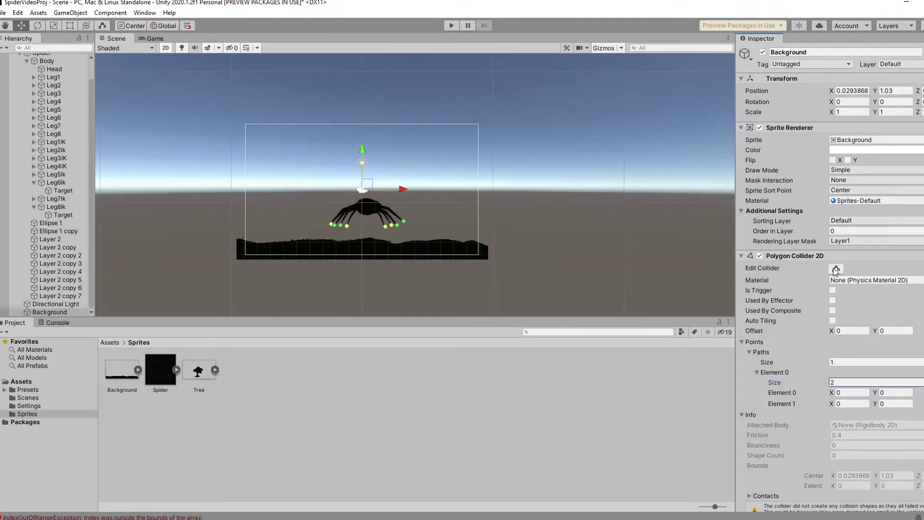
# Edit the Background's polygon collider into a 20-point outline following the uneven top edge of the ground
pyautogui.click(836, 268)
pyautogui.scroll(3, 625, 233)
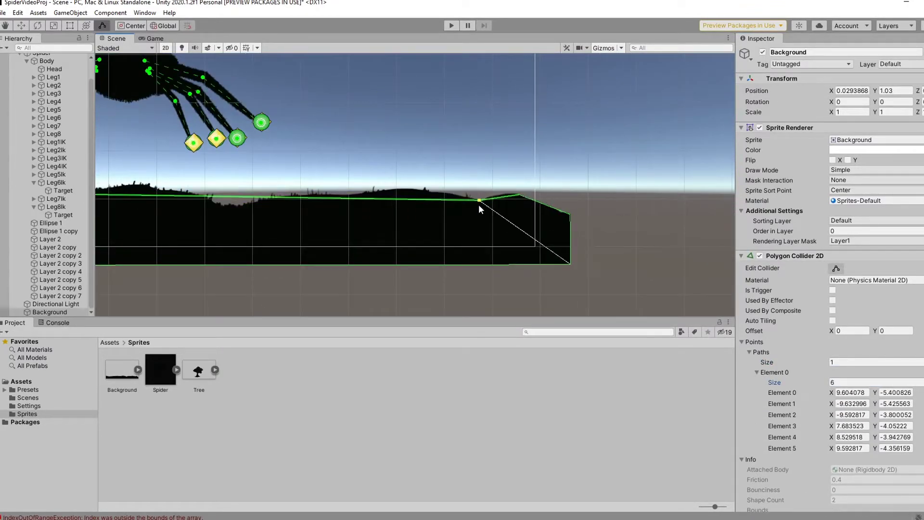
pyautogui.moveTo(479, 204); pyautogui.dragTo(344, 200)
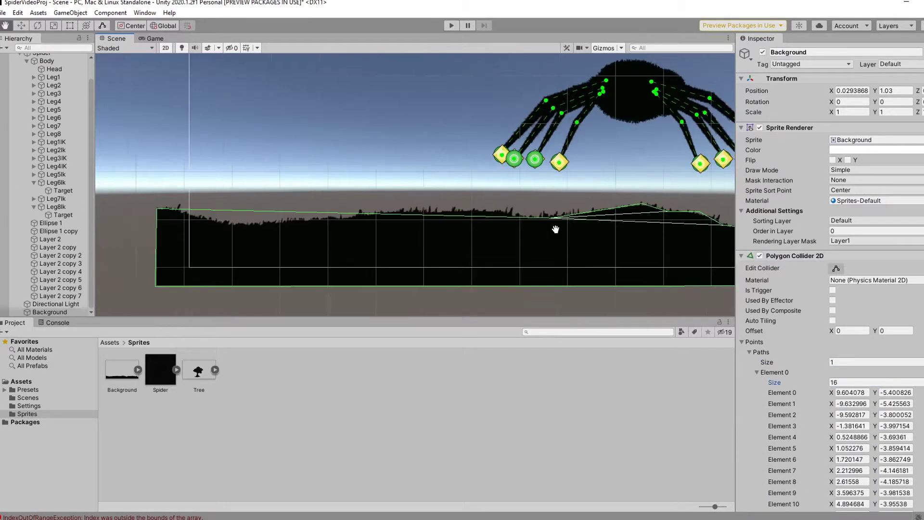
pyautogui.moveTo(460, 212); pyautogui.dragTo(363, 212)
pyautogui.scroll(-2, 363, 213)
pyautogui.moveTo(362, 212); pyautogui.dragTo(389, 193, button='middle')
pyautogui.scroll(-3, 429, 215)
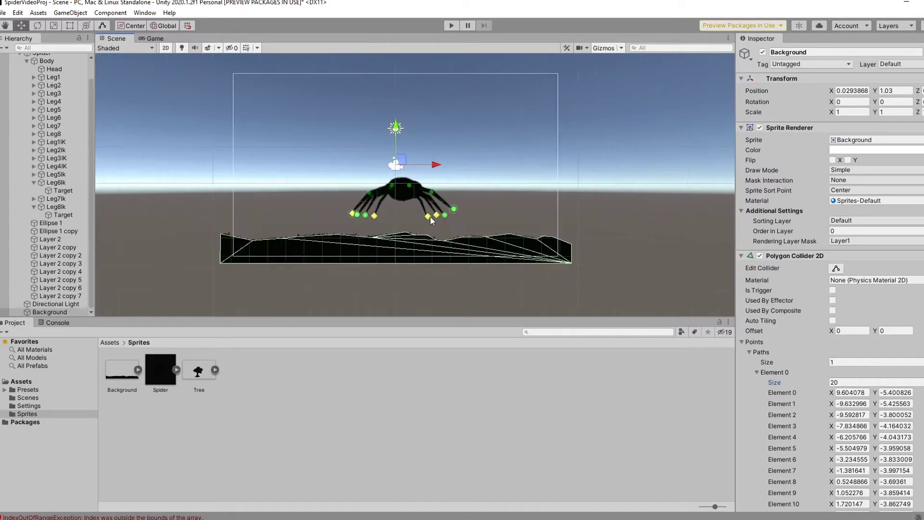
# Add a user layer 8 named Ground and assign it to the Background object
pyautogui.click(741, 342)
pyautogui.click(899, 64)
pyautogui.click(890, 139)
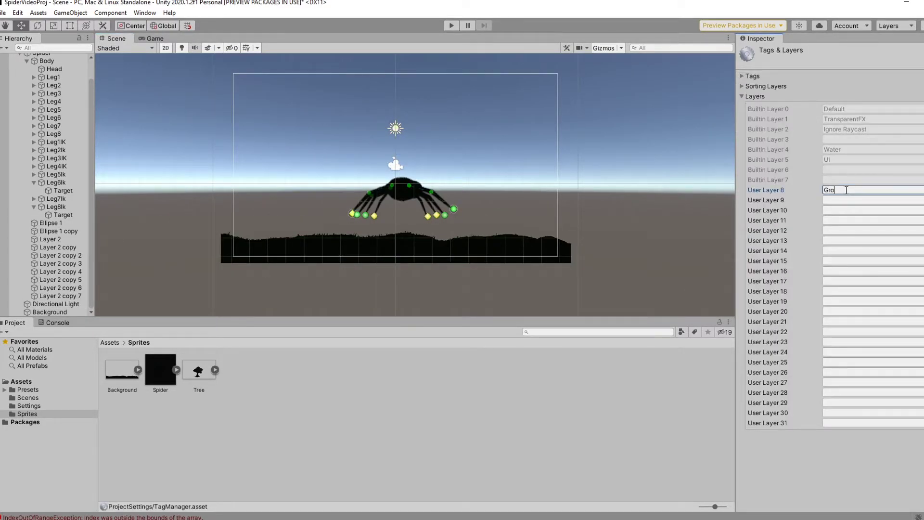
pyautogui.click(900, 64)
pyautogui.click(513, 196)
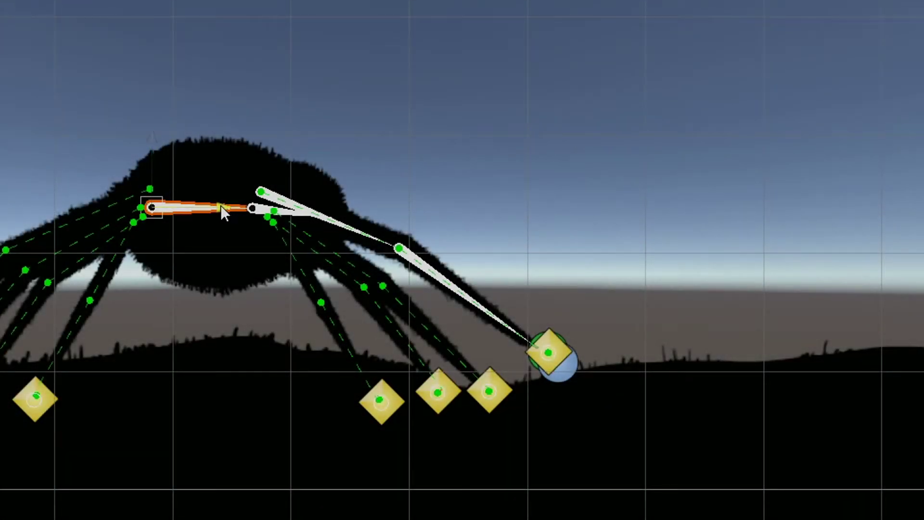
# Try moving the spider's body bone sideways to test how the legs and their targets follow
pyautogui.moveTo(221, 206); pyautogui.dragTo(454, 197)
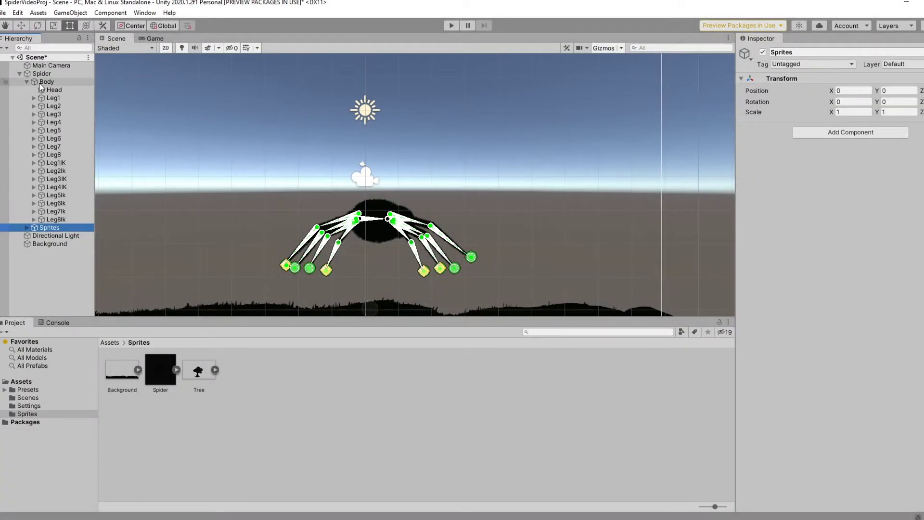
# Move the eight leg IK solvers, Leg1IK to Leg8Ik, out of Body and directly under Spider
pyautogui.click(55, 163)
pyautogui.keyDown('shift'); pyautogui.click(55, 219); pyautogui.keyUp('shift')
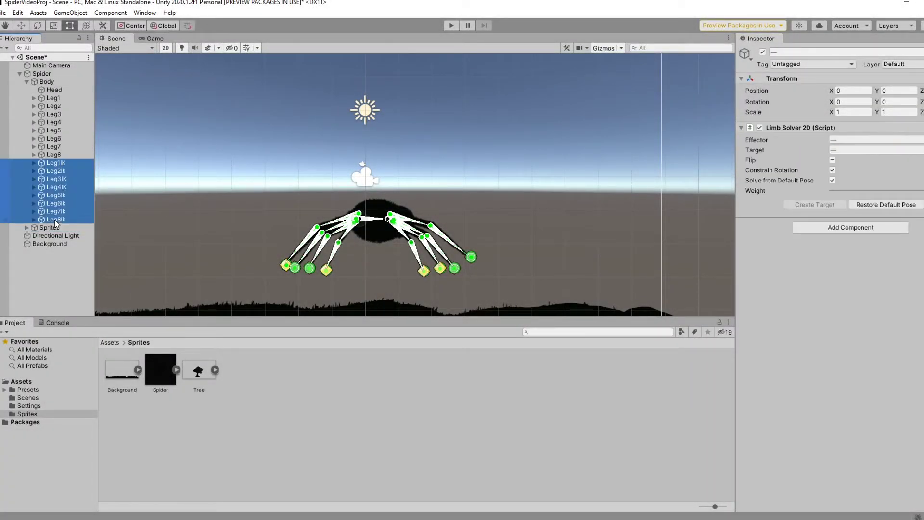
pyautogui.moveTo(48, 77); pyautogui.dragTo(47, 75)
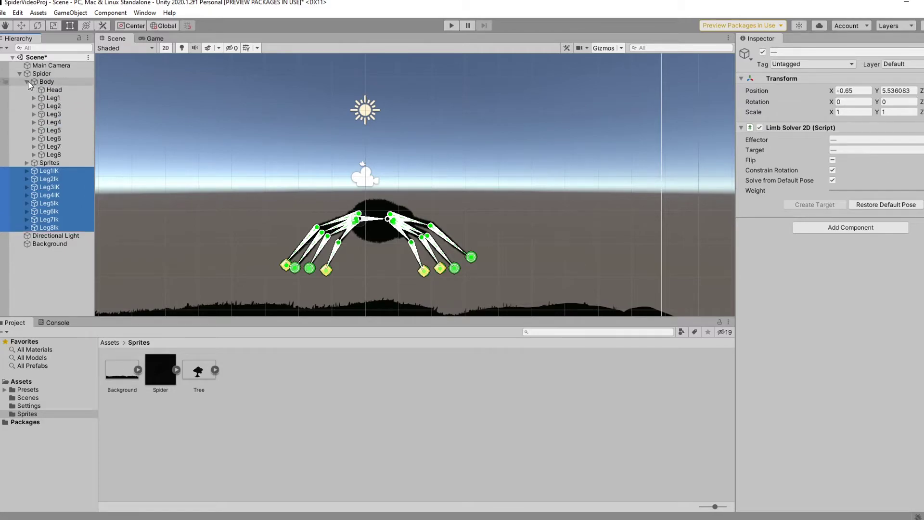
pyautogui.click(28, 82)
# Create an empty object named LegIK under Spider and group the eight leg IK solvers inside it
pyautogui.rightClick(48, 74)
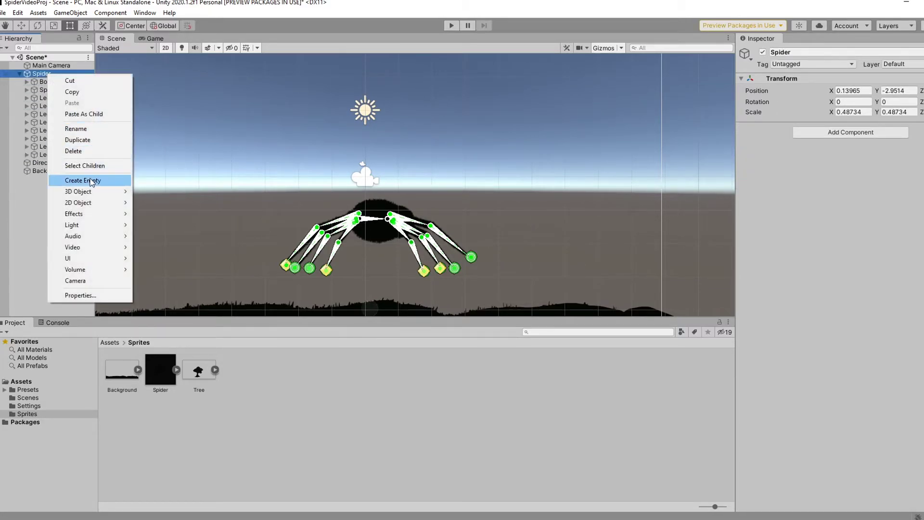
pyautogui.click(92, 181)
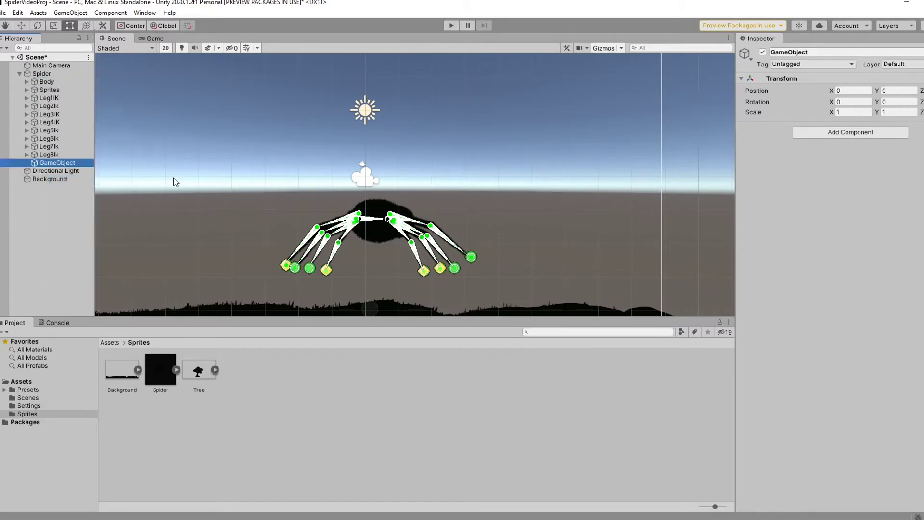
pyautogui.click(813, 53)
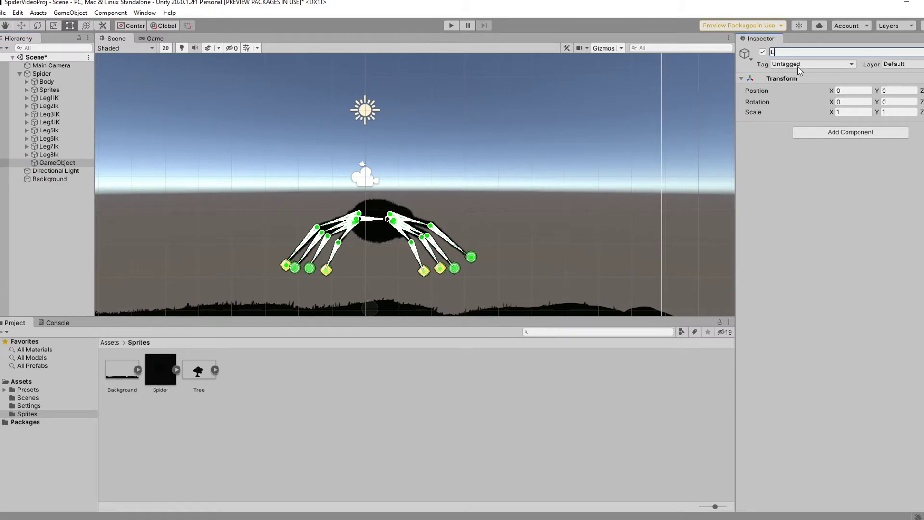
pyautogui.click(48, 154)
pyautogui.keyDown('shift'); pyautogui.click(48, 98); pyautogui.keyUp('shift')
pyautogui.moveTo(48, 98); pyautogui.dragTo(47, 162)
pyautogui.click(43, 98)
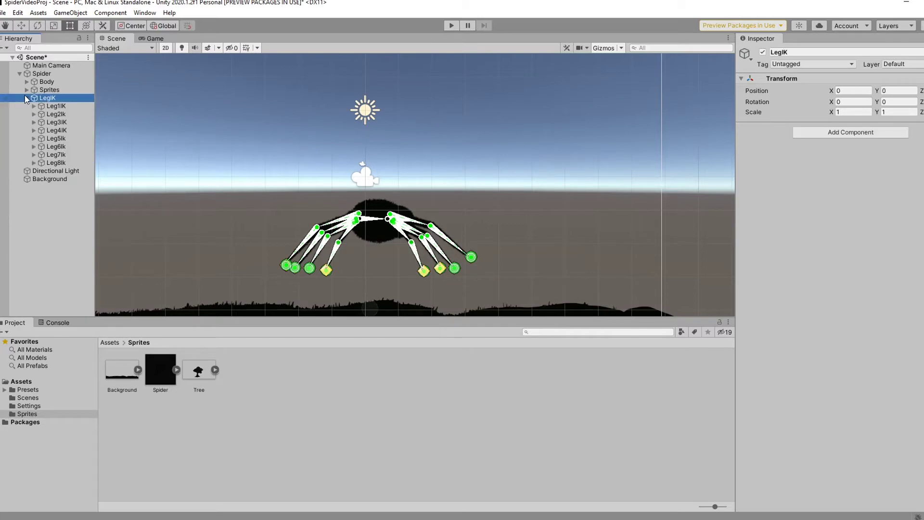
pyautogui.click(27, 98)
# Create an empty child object named BodyTargets under Body
pyautogui.click(47, 82)
pyautogui.rightClick(48, 81)
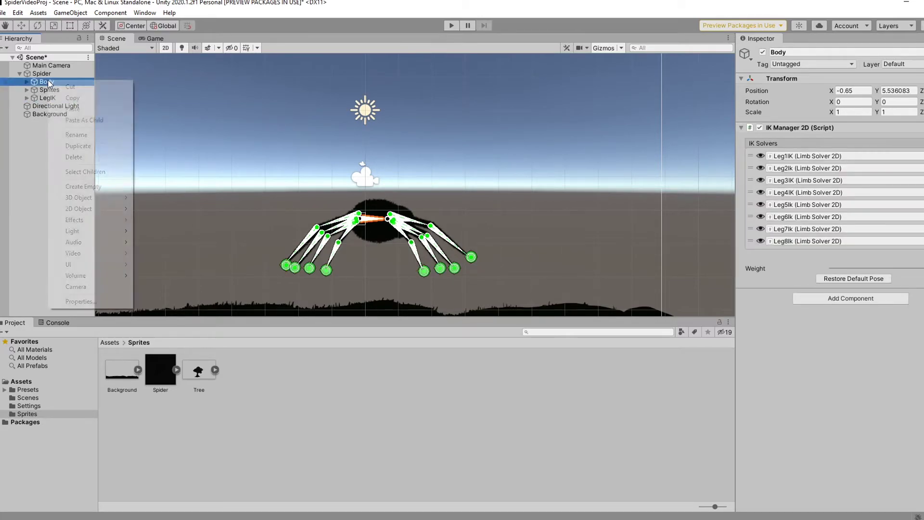
pyautogui.click(106, 189)
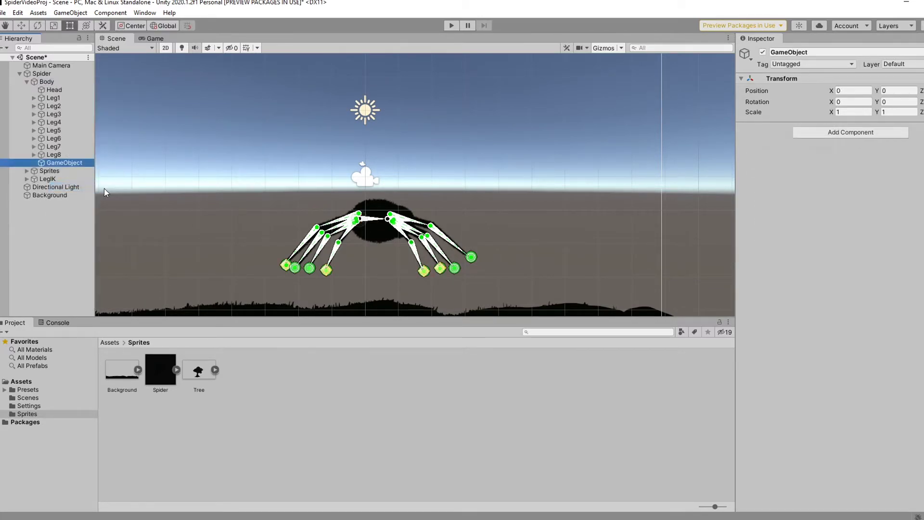
pyautogui.click(821, 53)
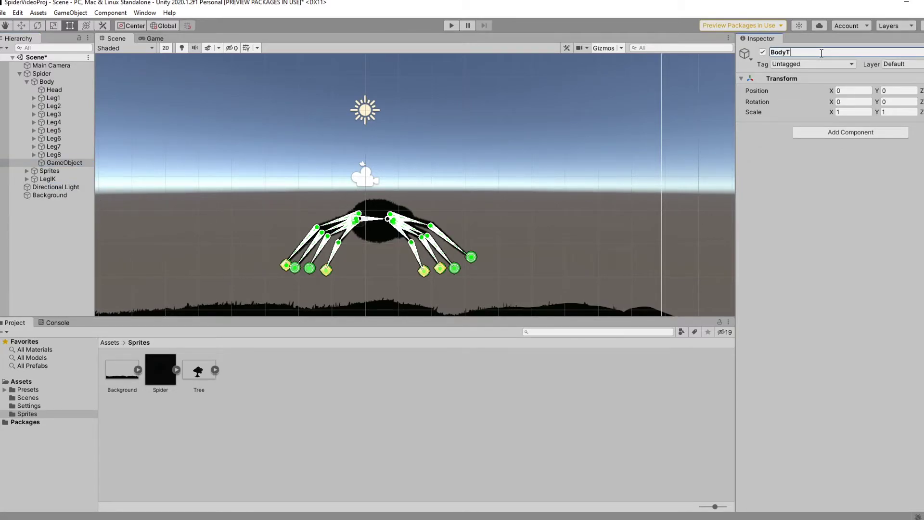
# Create an empty object named Leg1 under BodyTargets with a blue circle icon, placed at the first leg's foot at about X 6.84, Y -2.77
pyautogui.rightClick(61, 165)
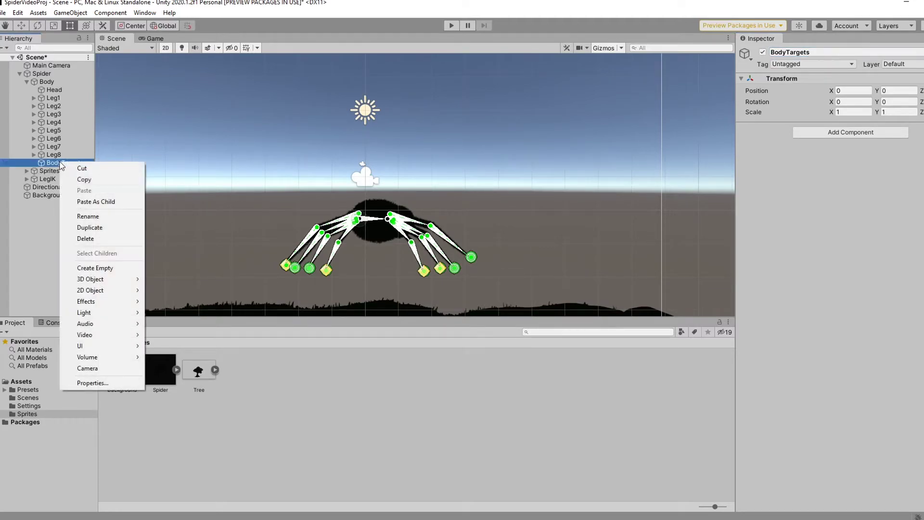
pyautogui.click(95, 267)
pyautogui.click(749, 57)
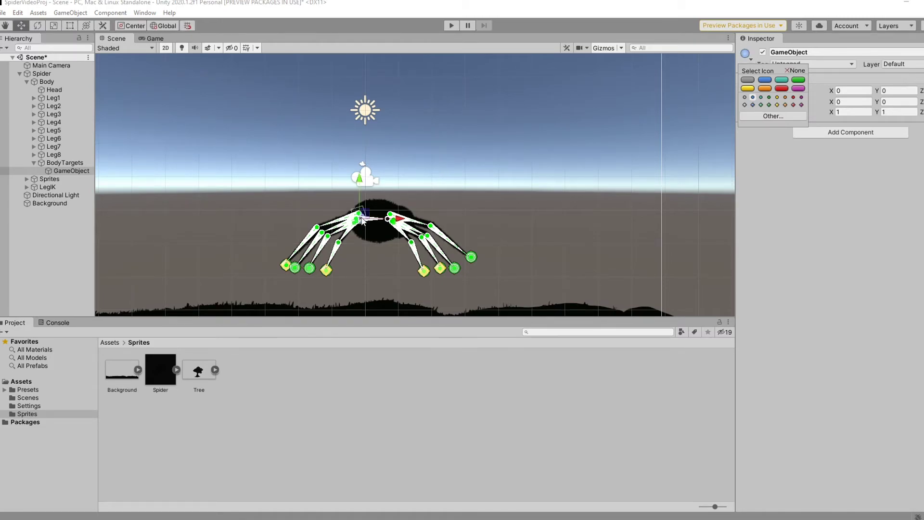
pyautogui.moveTo(362, 221); pyautogui.dragTo(483, 267)
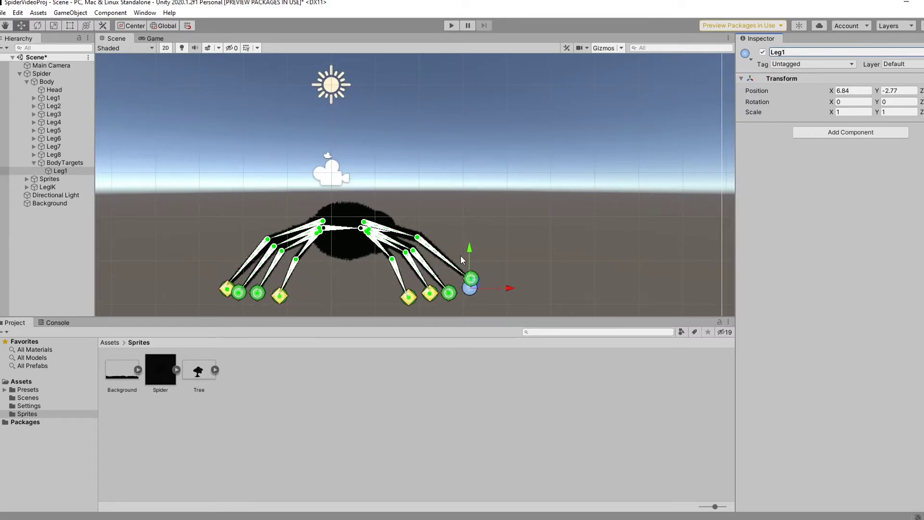
# Duplicate the Leg1 body target for the remaining legs, placing the copies Leg2 to Leg8 at their feet
pyautogui.moveTo(460, 255); pyautogui.dragTo(461, 190, button='middle')
pyautogui.scroll(2, 450, 237)
pyautogui.scroll(1, 450, 237)
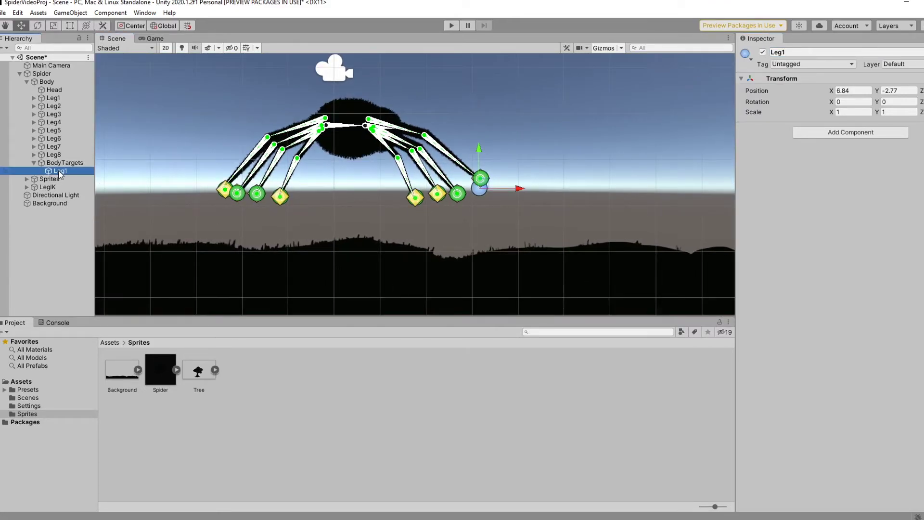
pyautogui.hotkey('ctrl', 'd')
pyautogui.moveTo(484, 188); pyautogui.dragTo(461, 199)
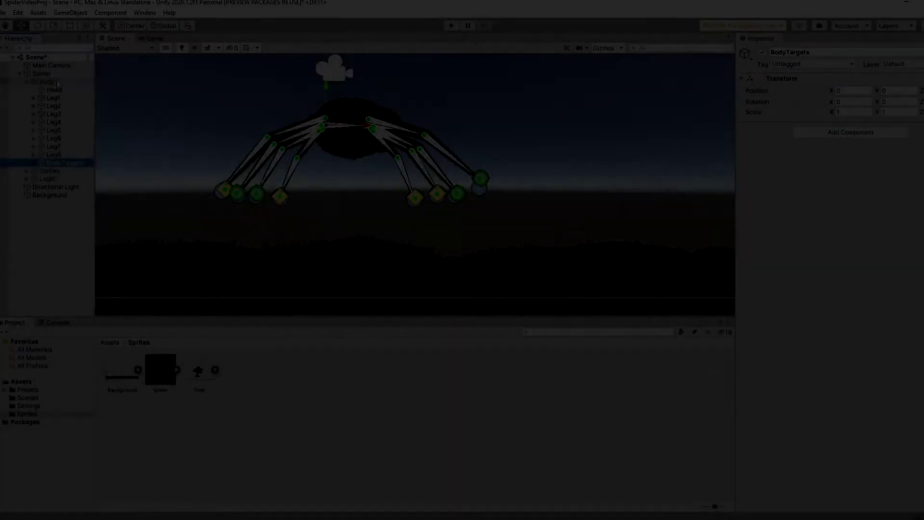
# Try moving Body horizontally to compare the body targets with the planted feet, and undo the move
pyautogui.click(53, 83)
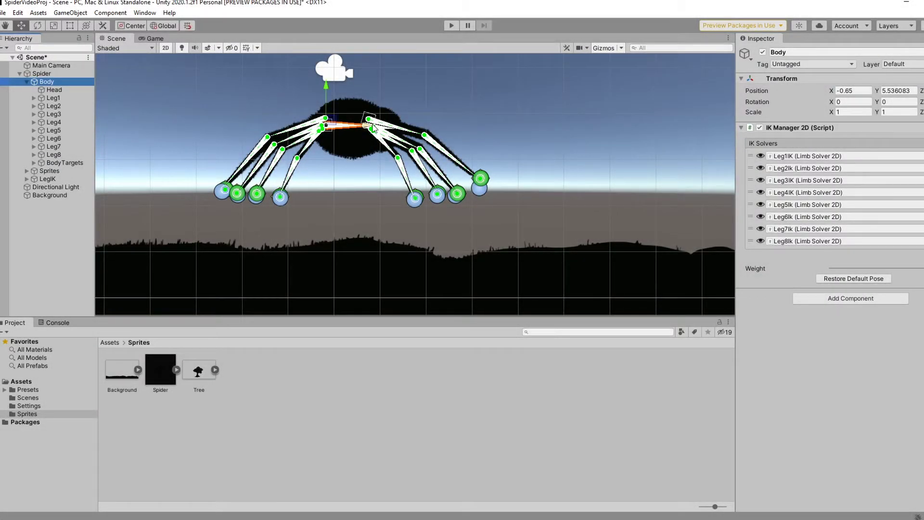
pyautogui.moveTo(367, 129); pyautogui.dragTo(347, 138)
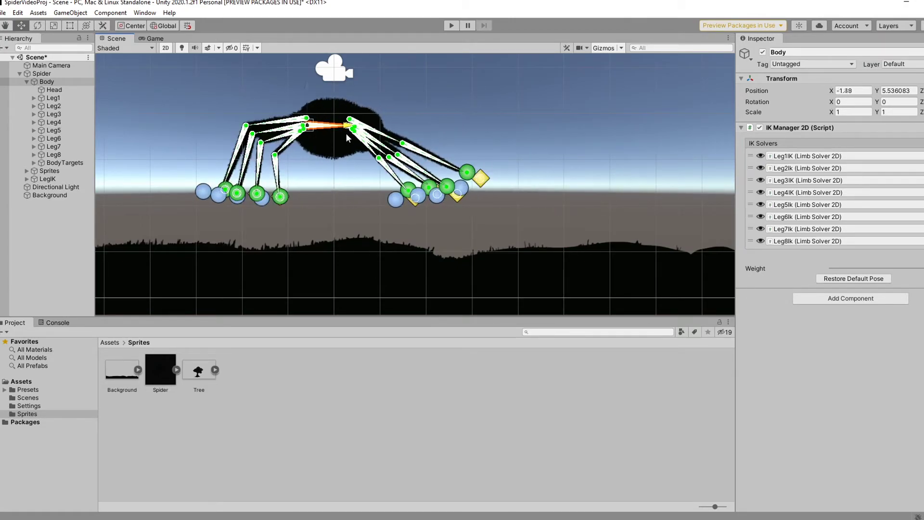
pyautogui.hotkey('ctrl', 'z')
# Expand BodyTargets to select its Leg1 target, and create and open a folder named Scripts in Assets
pyautogui.click(33, 162)
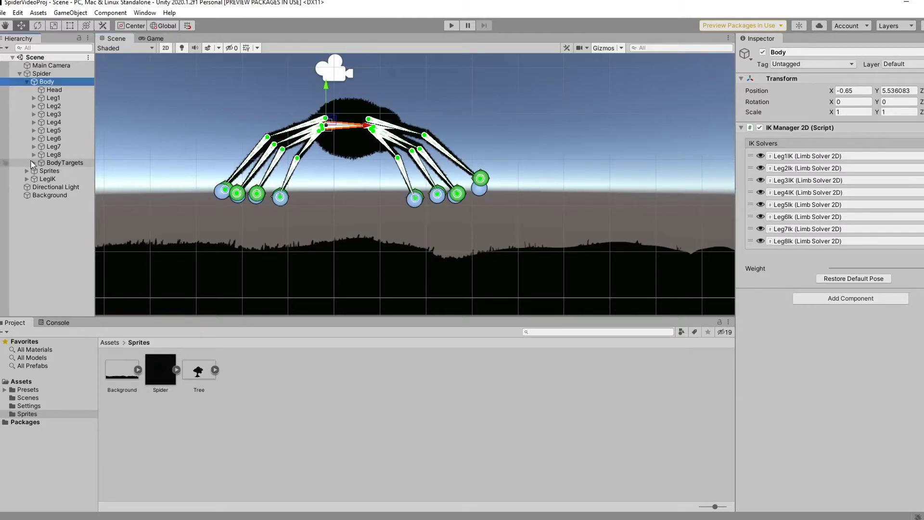
pyautogui.click(60, 171)
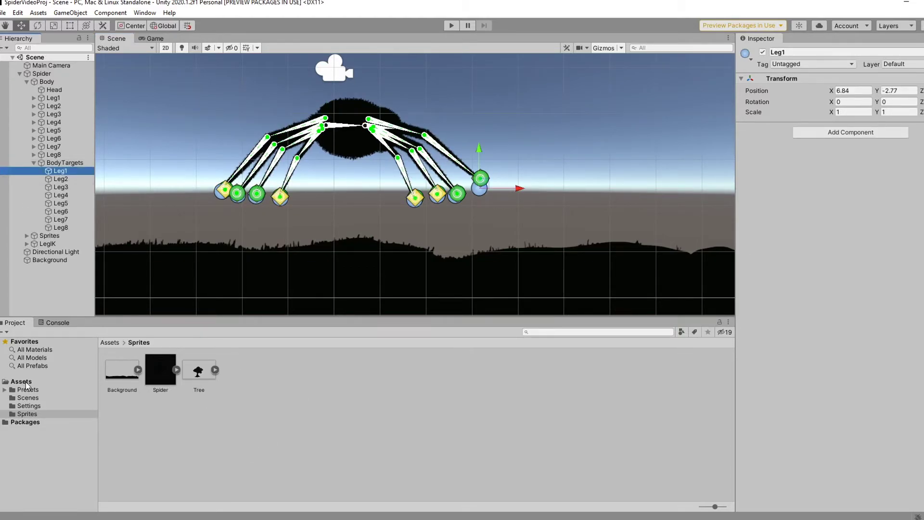
pyautogui.click(24, 383)
pyautogui.rightClick(295, 445)
pyautogui.moveTo(332, 172)
pyautogui.click(459, 88)
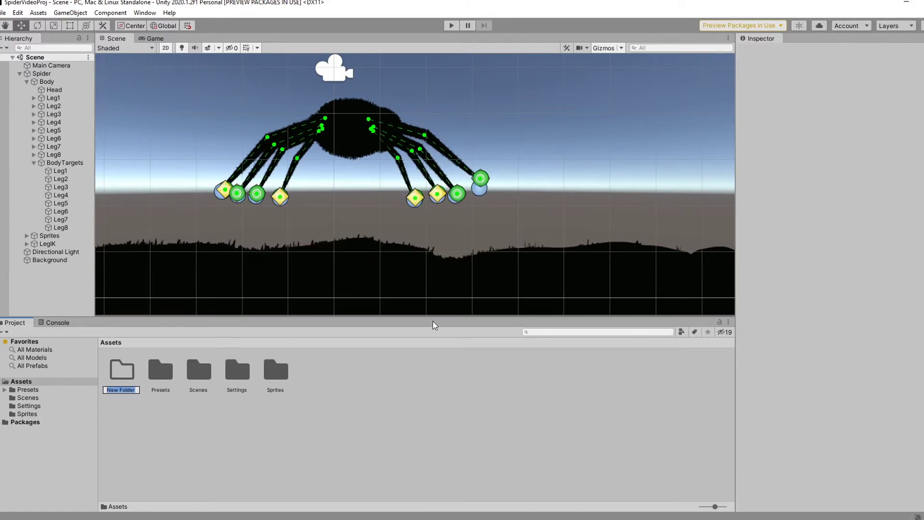
pyautogui.write('Scripts')
pyautogui.press('Return')
pyautogui.doubleClick(122, 371)
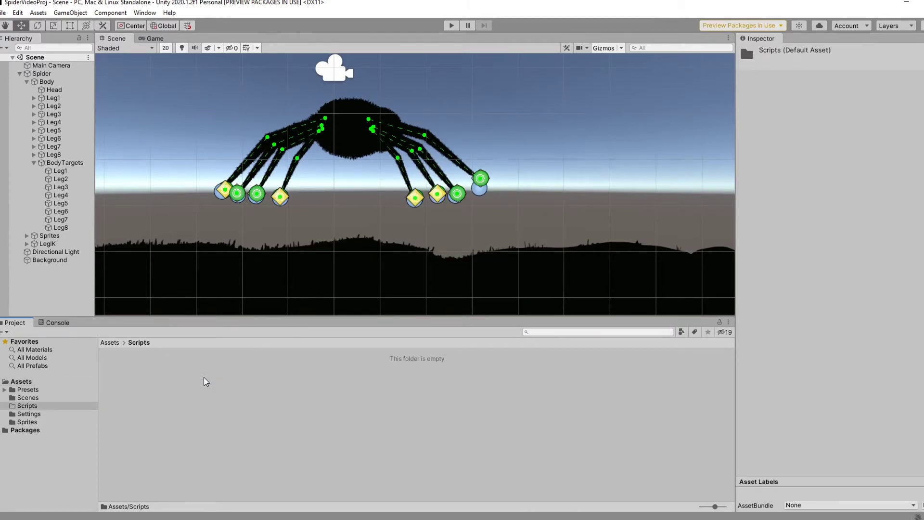
# Create a C# script named LegMover in the Scripts folder and select the Leg1 body target
pyautogui.rightClick(204, 378)
pyautogui.moveTo(277, 117)
pyautogui.click(385, 103)
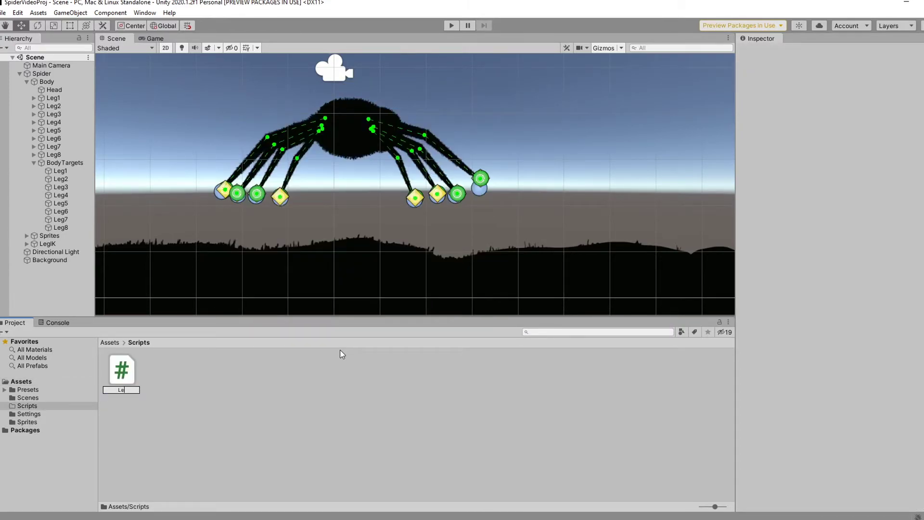
pyautogui.press('Return')
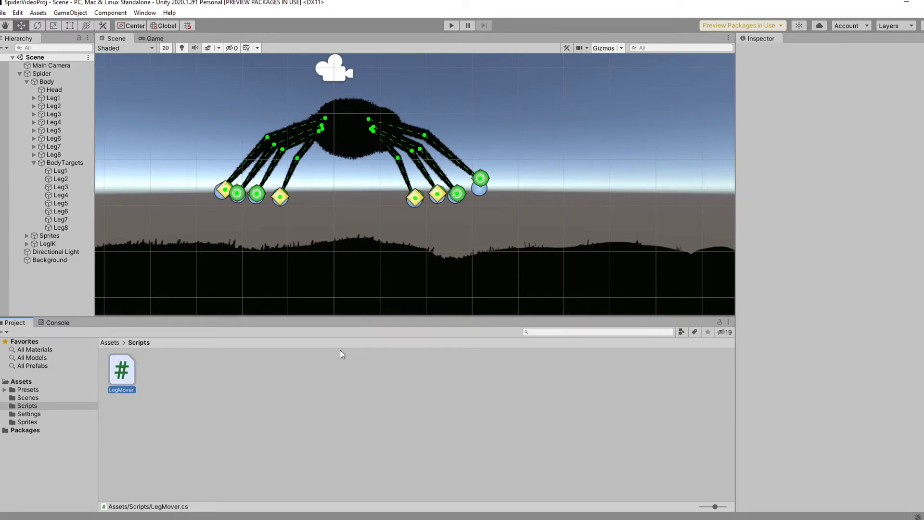
pyautogui.click(60, 171)
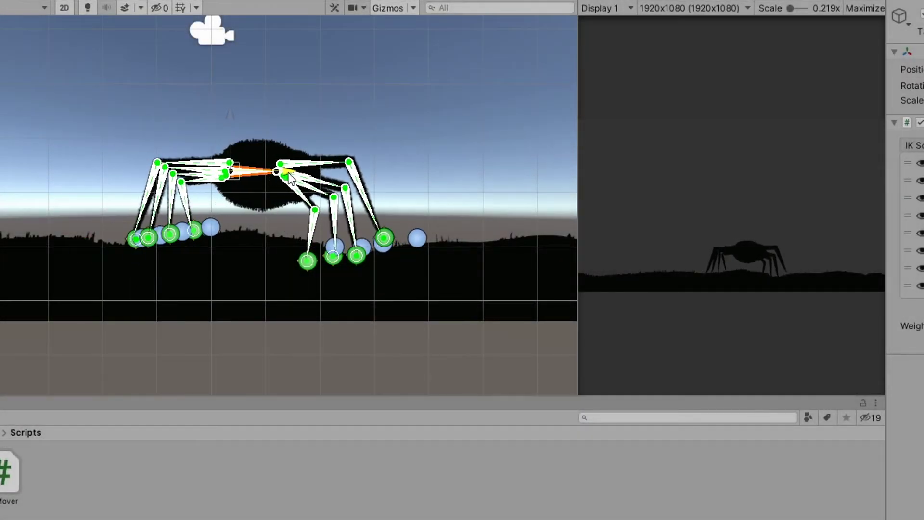
# Move the spider's body horizontally across the ground to test how the legs step
pyautogui.moveTo(350, 182); pyautogui.dragTo(473, 174)
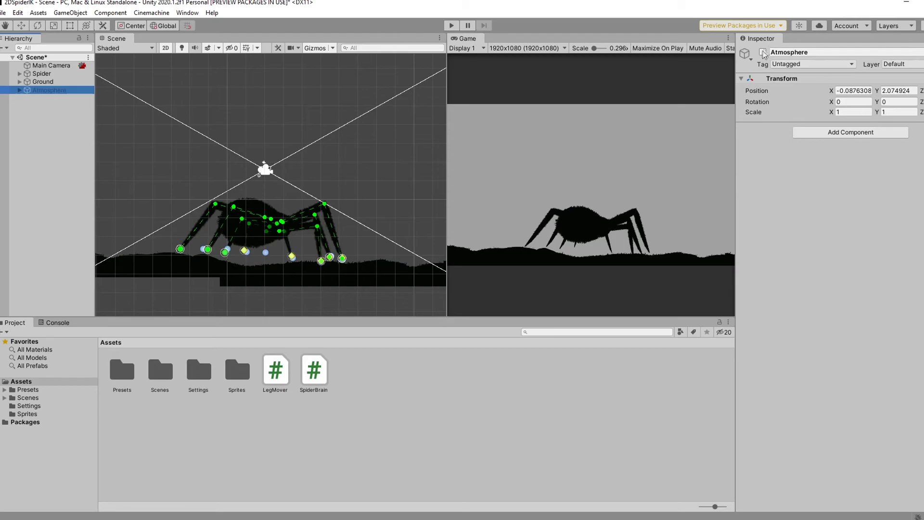
# Enable the Atmosphere object in the scene
pyautogui.click(763, 52)
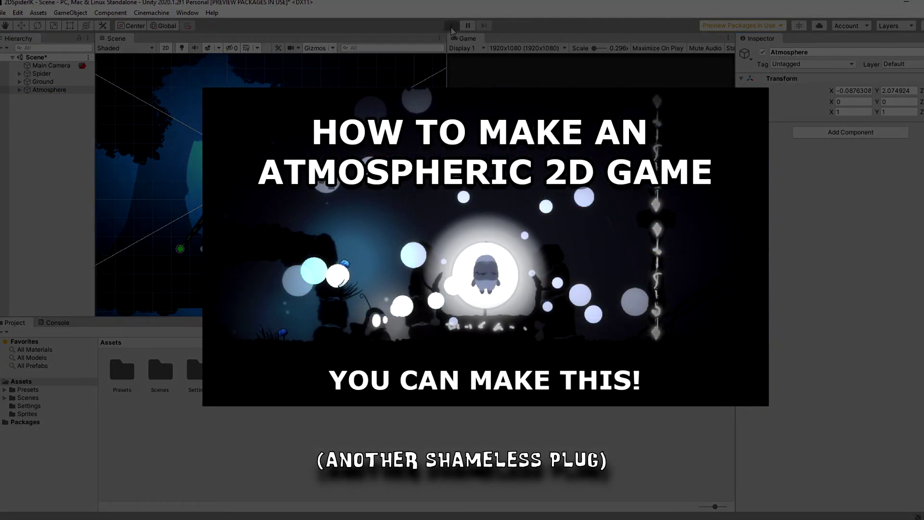